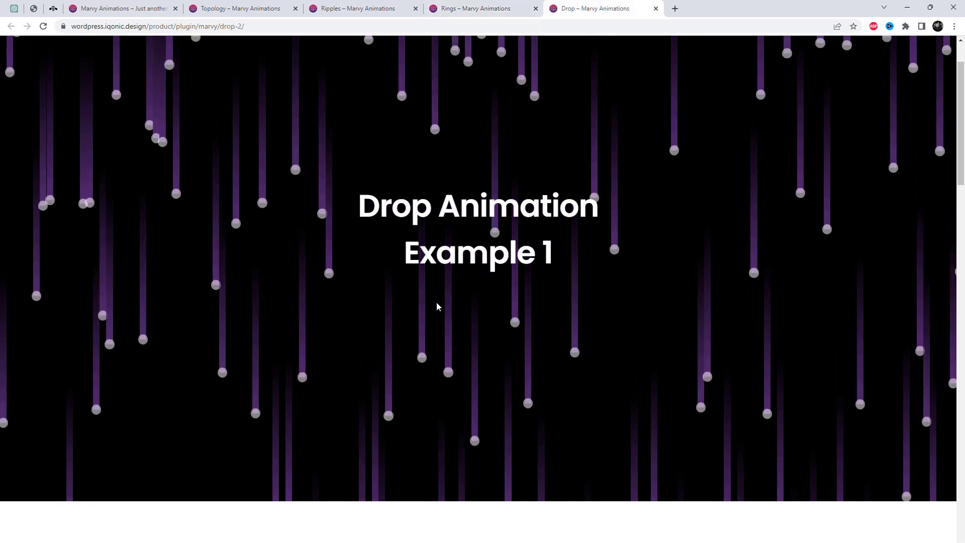
- Look over the Drop and Flying Object animation demo pages
scroll(438, 306, up, 2)
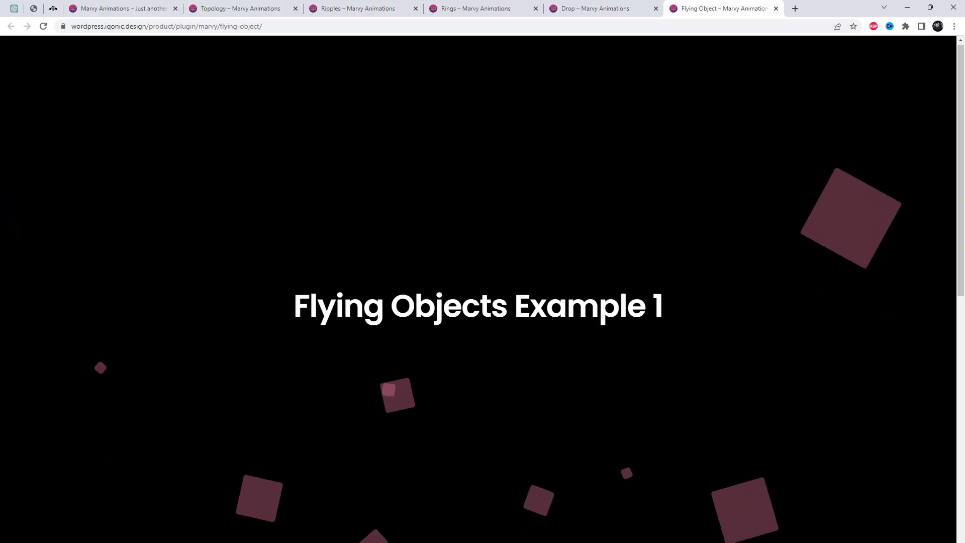
scroll(532, 296, down, 2)
scroll(533, 296, up, 2)
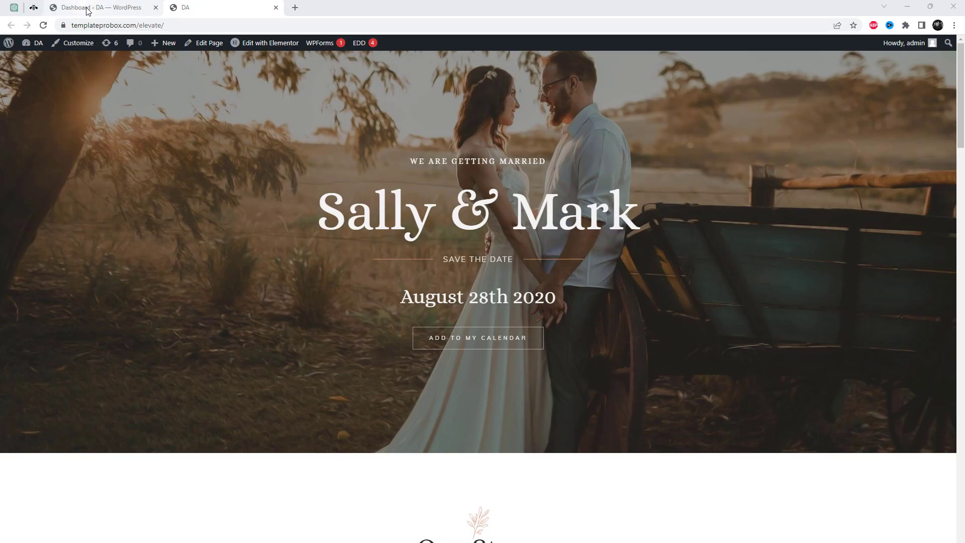
- Switch to the WordPress dashboard and look through the installed plugins for Marvy - Ultimate Elementor Animation addons
click(88, 11)
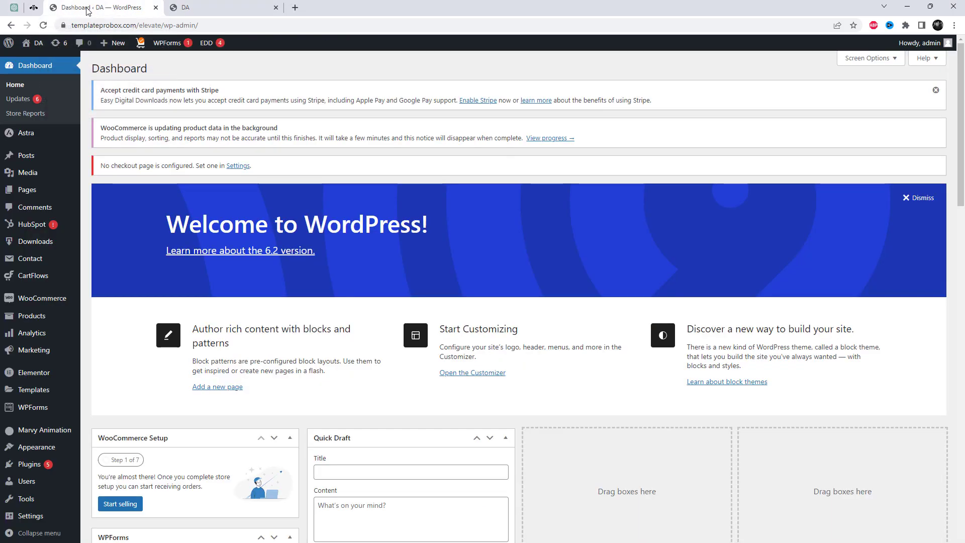
mouse_move(30, 464)
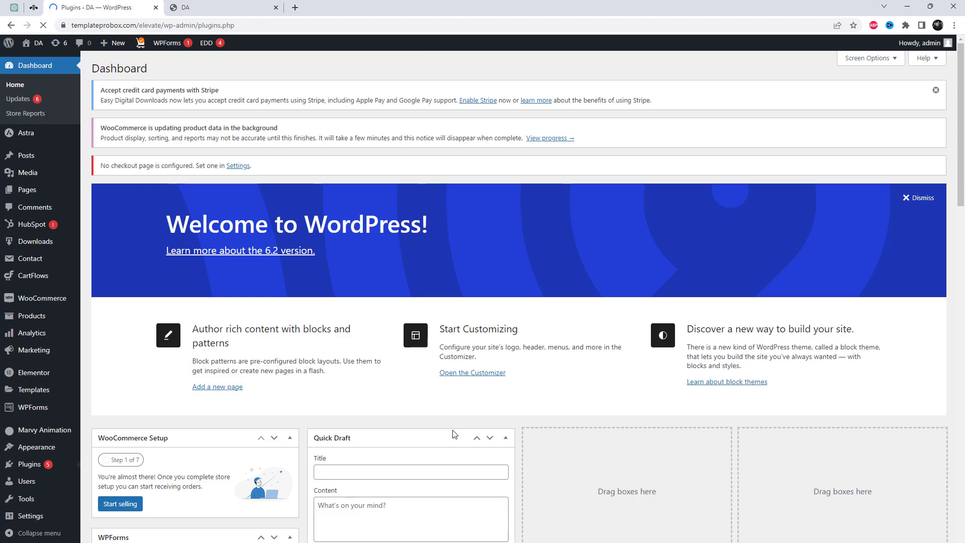
scroll(352, 419, down, 6)
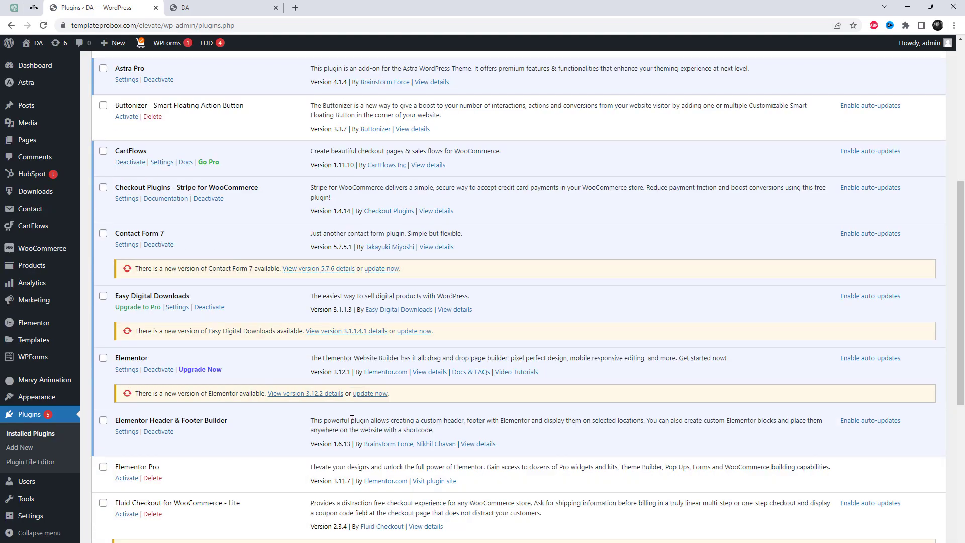
scroll(352, 410, down, 3)
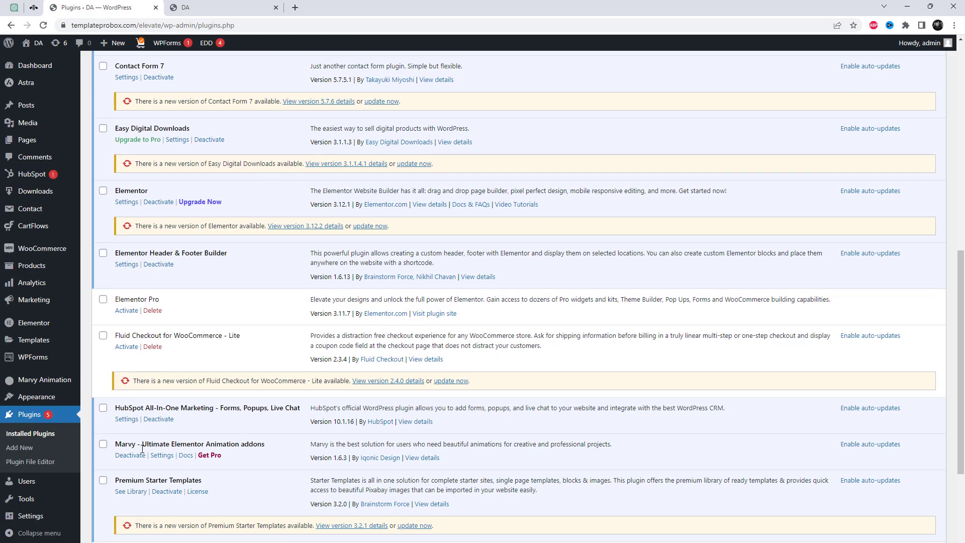
scroll(224, 435, up, 10)
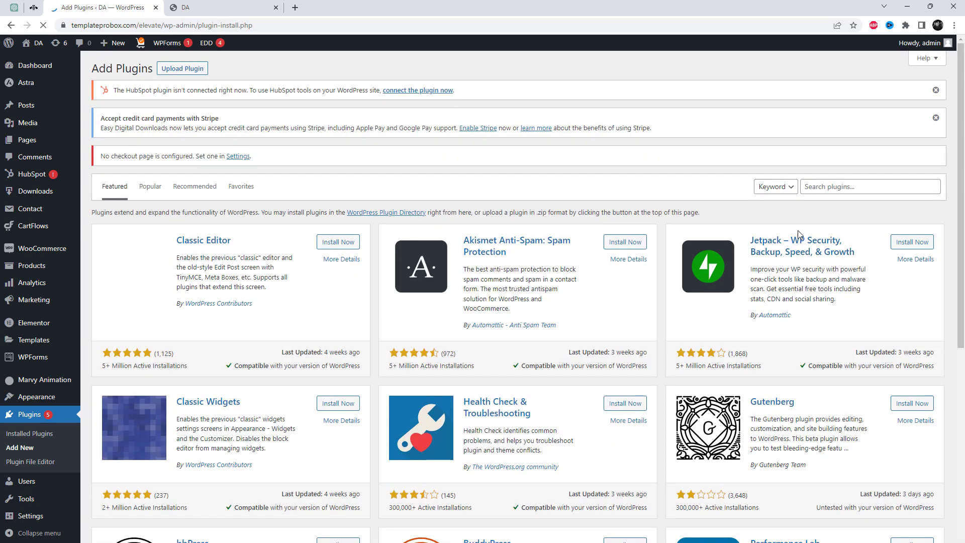
- Search the plugin directory for "Marvy - Ultimate Elementor Animation addons"
click(849, 186)
text(- Ultimate Elementor Animation addons)
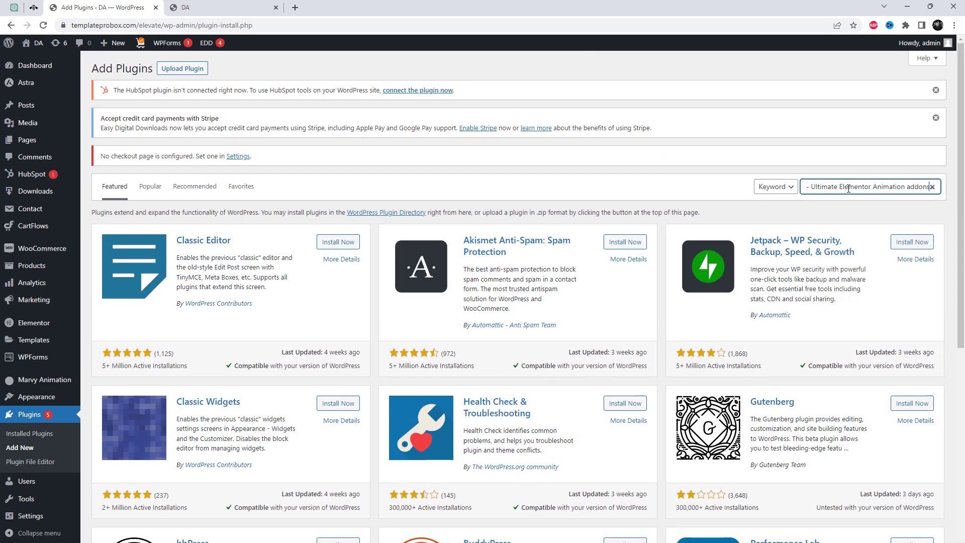
drag(849, 188, 812, 186)
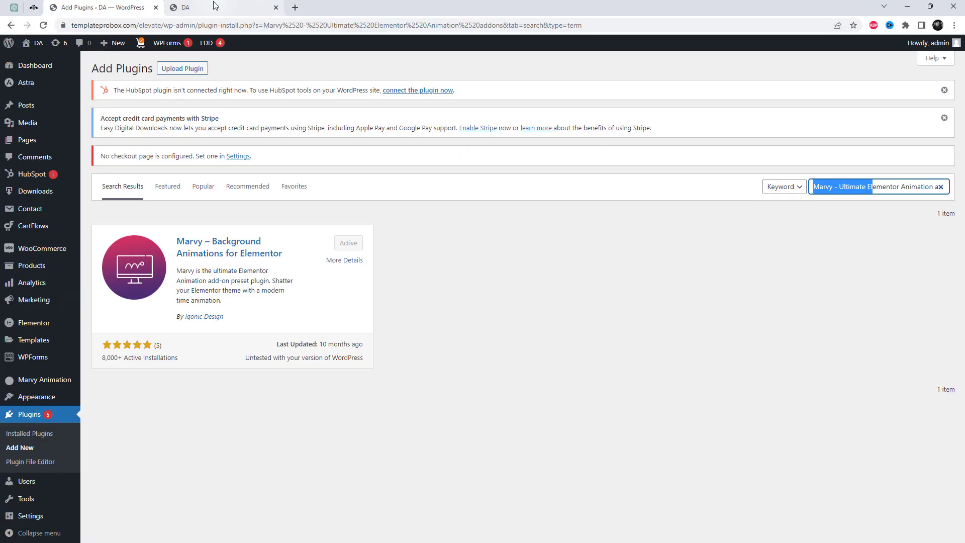
- Open the wedding home page for editing with Elementor in a new browser tab
click(216, 7)
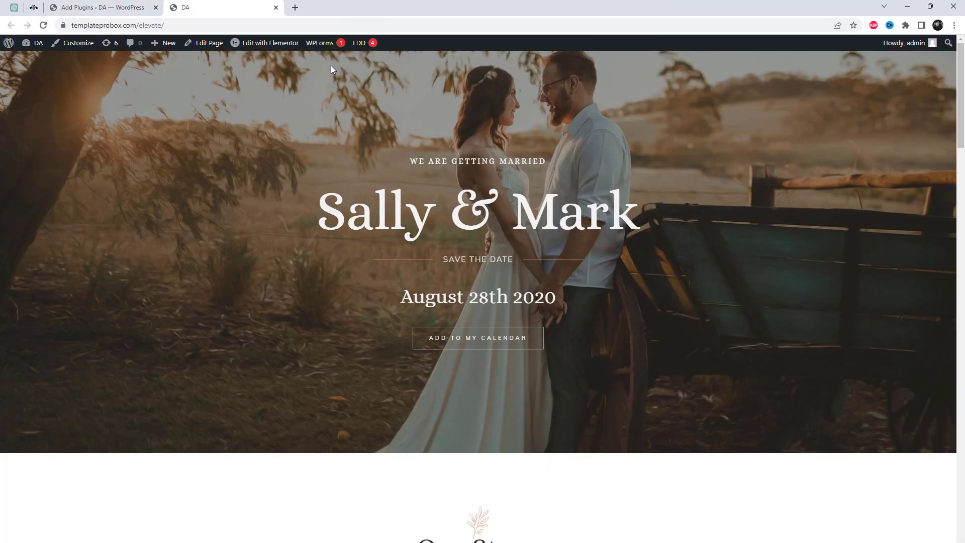
right_click(287, 49)
click(303, 51)
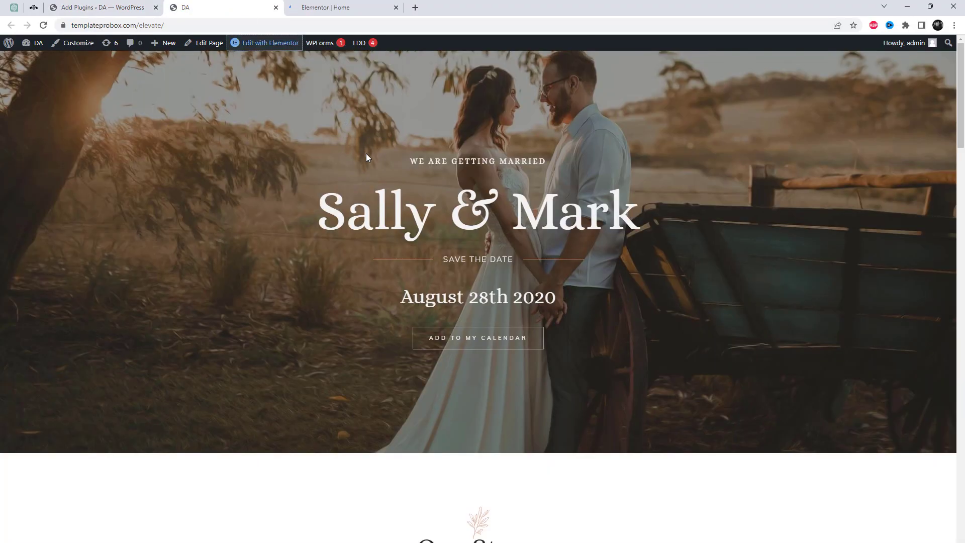
click(341, 5)
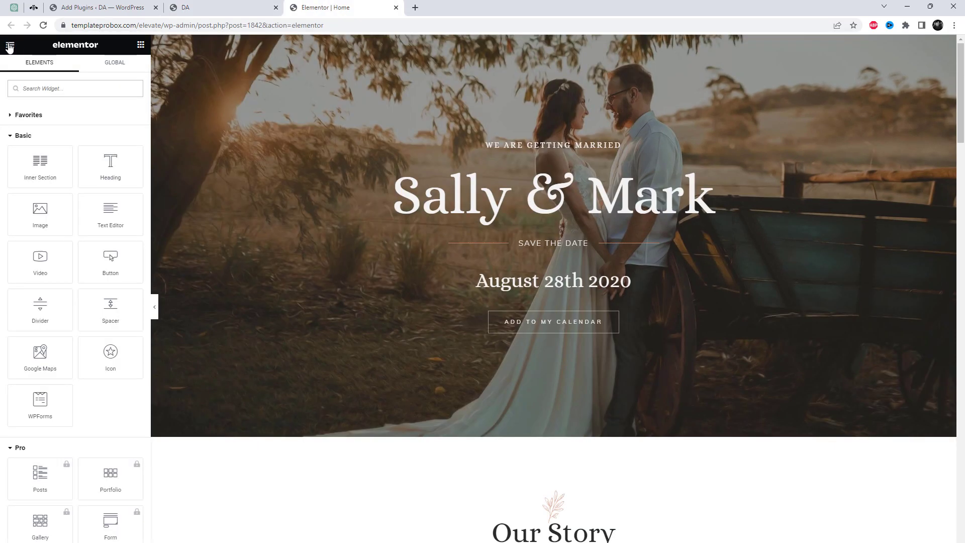
- Enable the Fancy Rotate Animation on the hero section with the couple's background photo
click(555, 44)
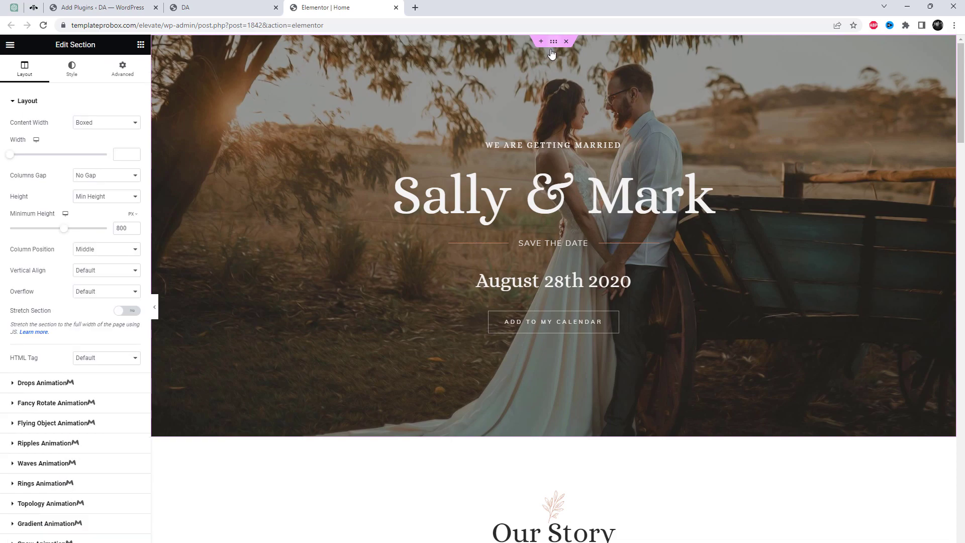
scroll(135, 376, down, 2)
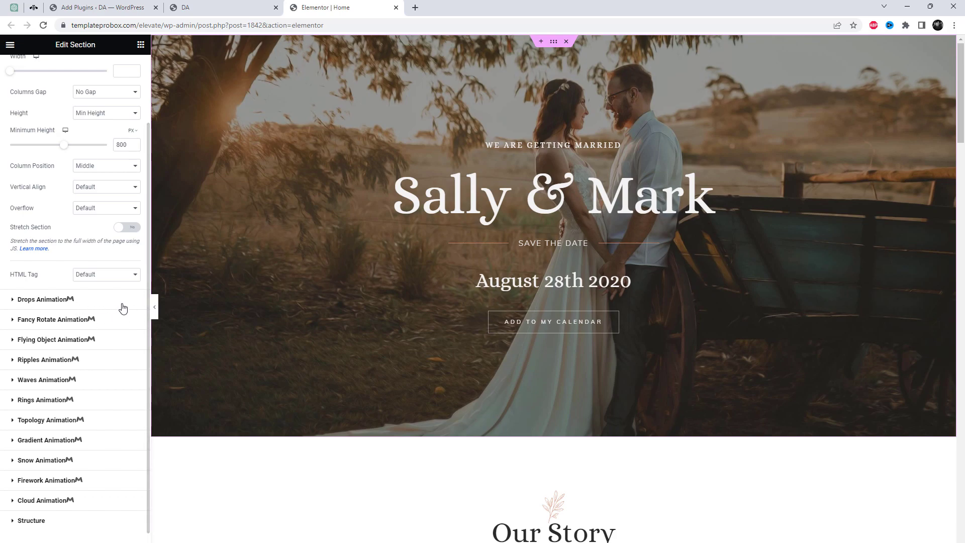
click(107, 323)
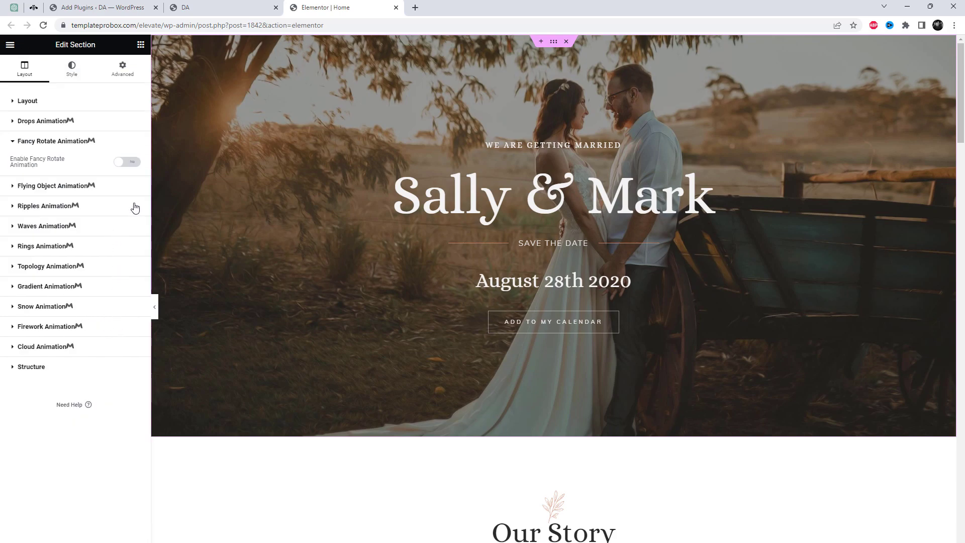
click(134, 162)
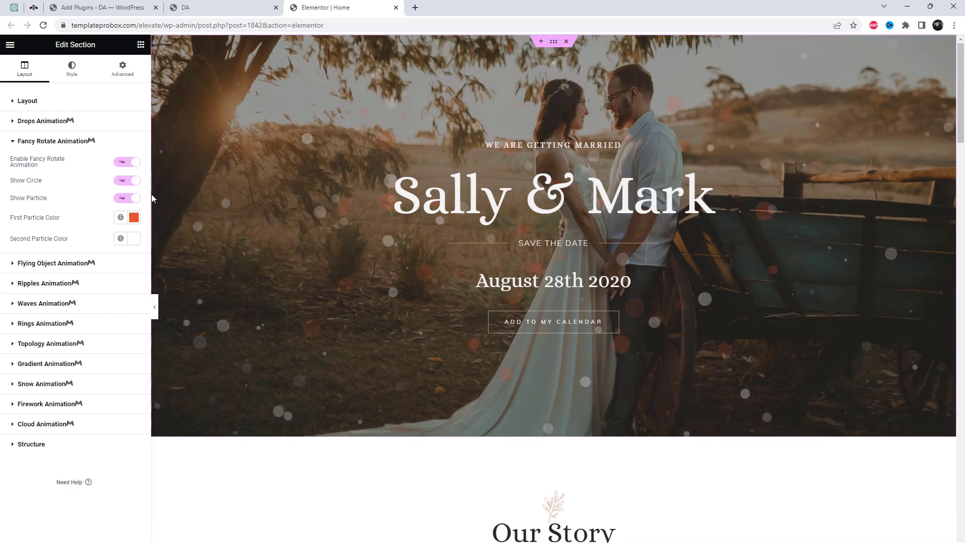
- Set the Fancy Rotate Animation's first particle color to the pale pink #F2D7D1
click(134, 217)
click(34, 259)
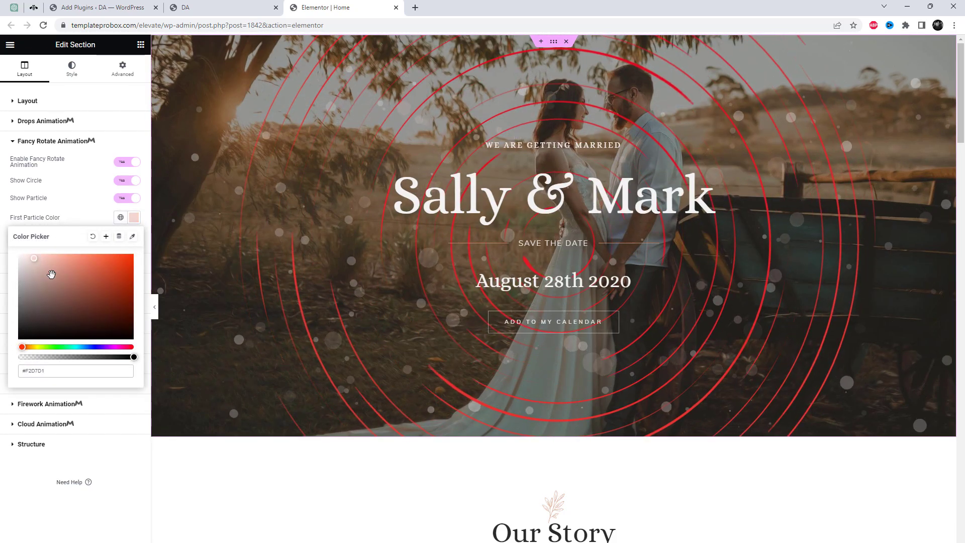
click(78, 223)
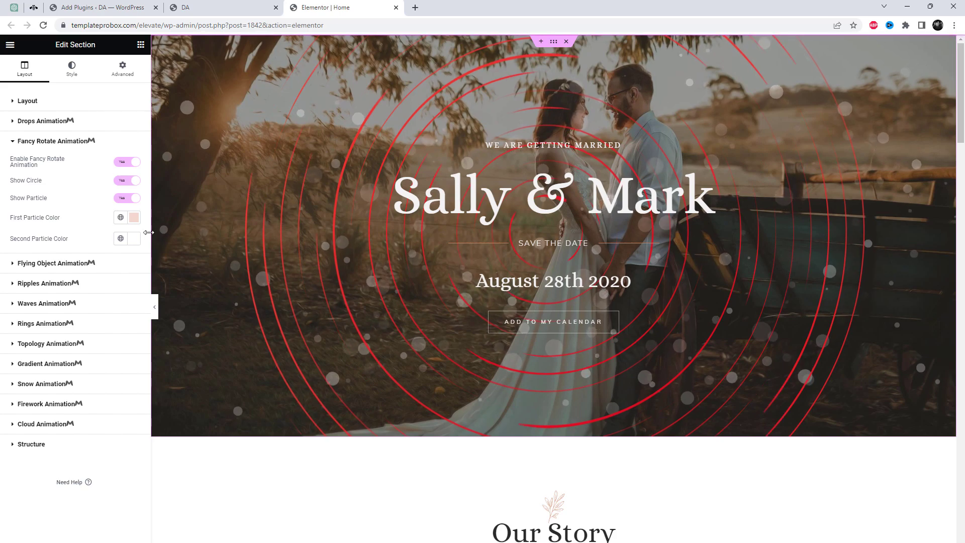
- Set the Fancy Rotate Animation's second particle color to a teal green
click(134, 238)
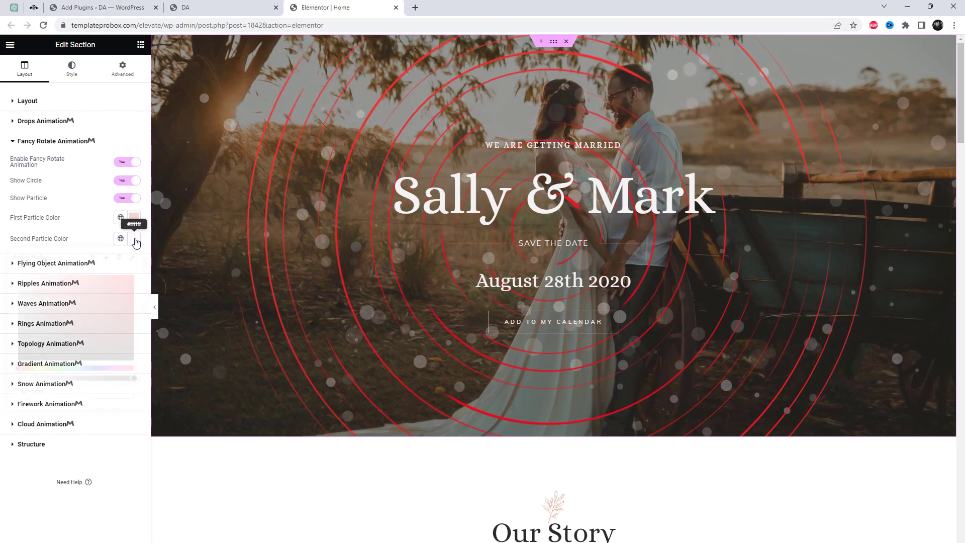
click(90, 291)
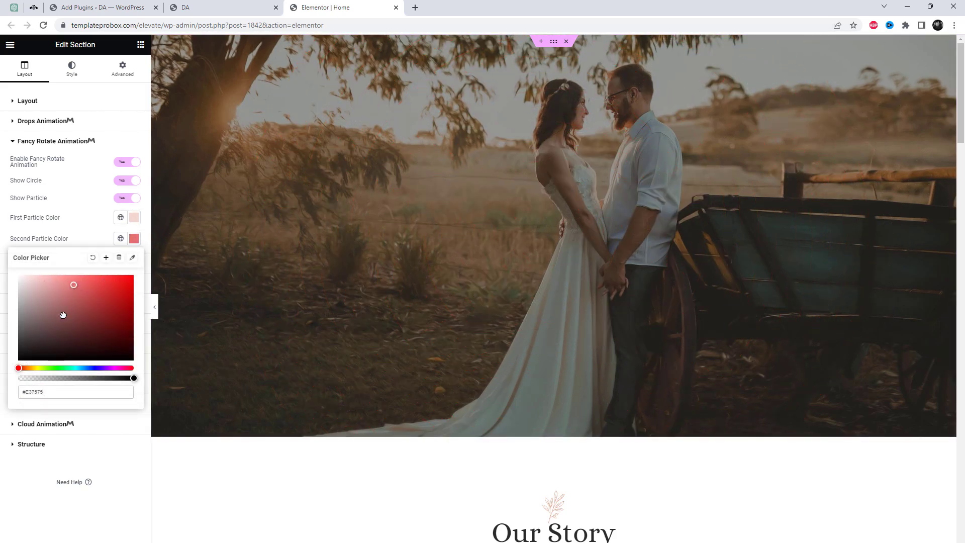
drag(62, 315, 62, 315)
drag(62, 368, 72, 368)
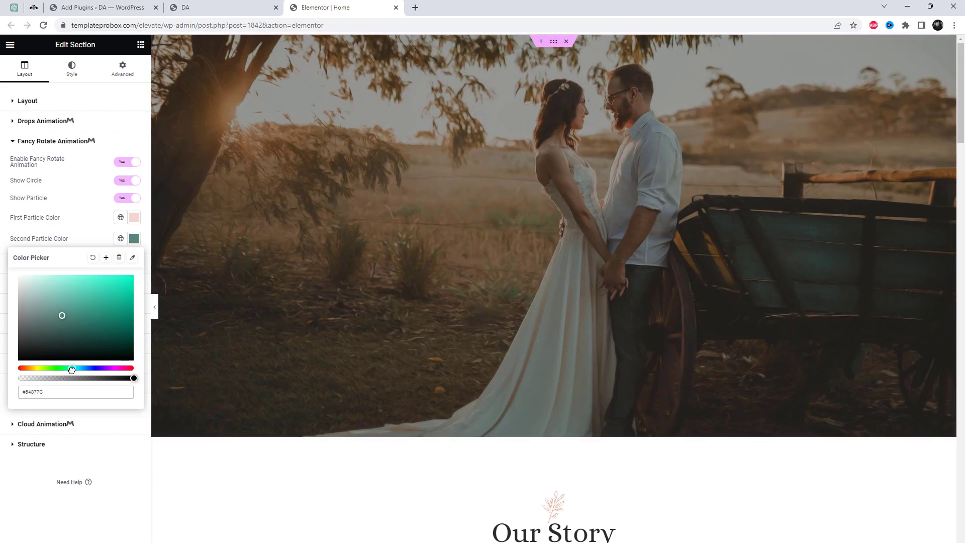
click(102, 306)
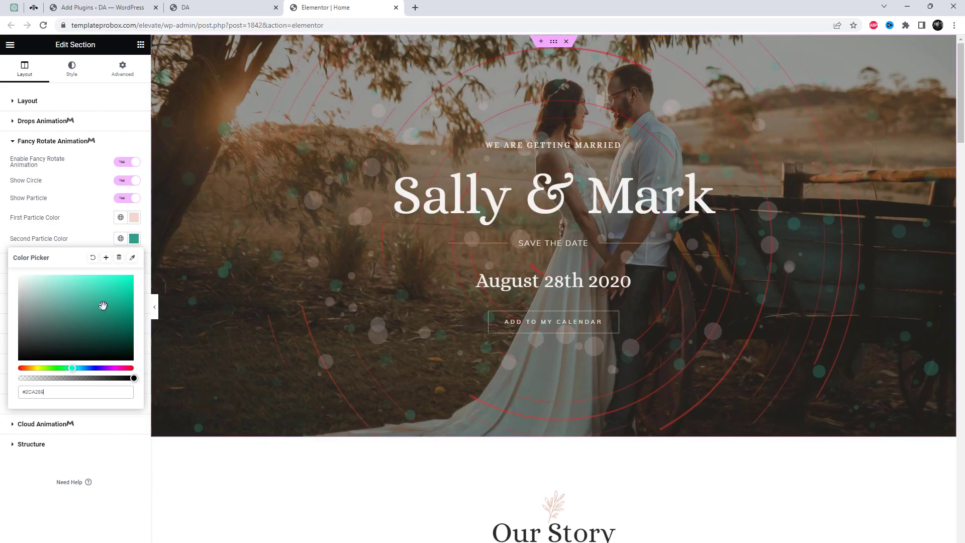
- Set the first particle color to white (#FFFFFF) and turn off the Fancy Rotate Animation's circles
click(139, 224)
drag(46, 269, 16, 237)
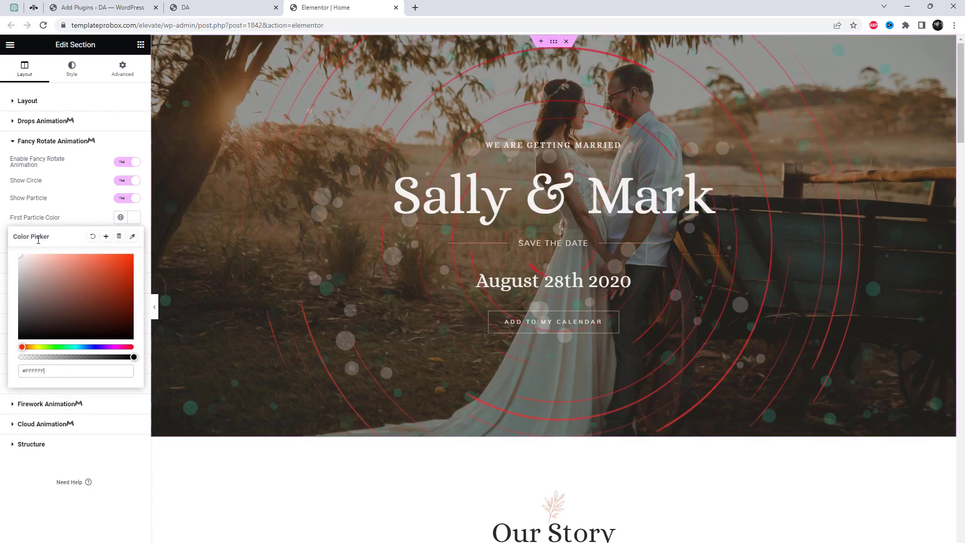
click(78, 204)
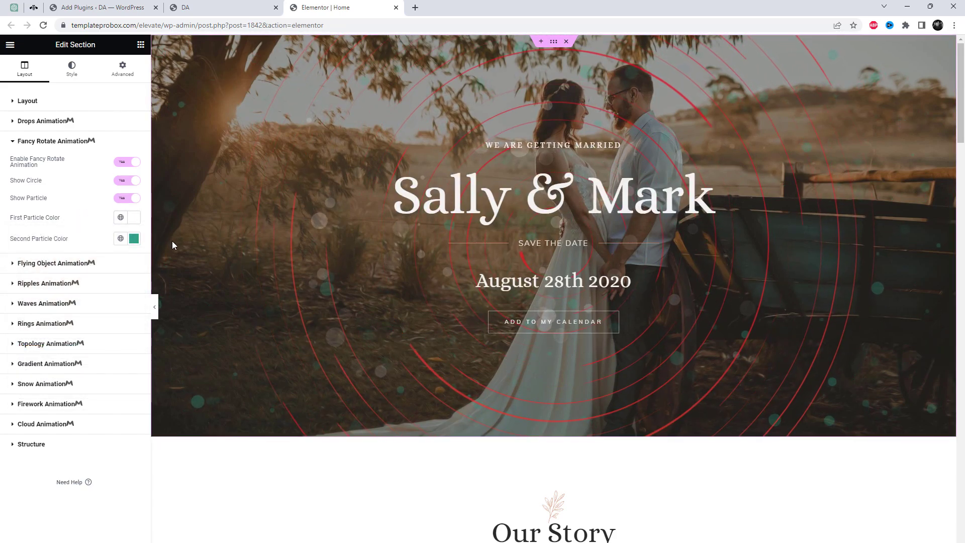
click(123, 182)
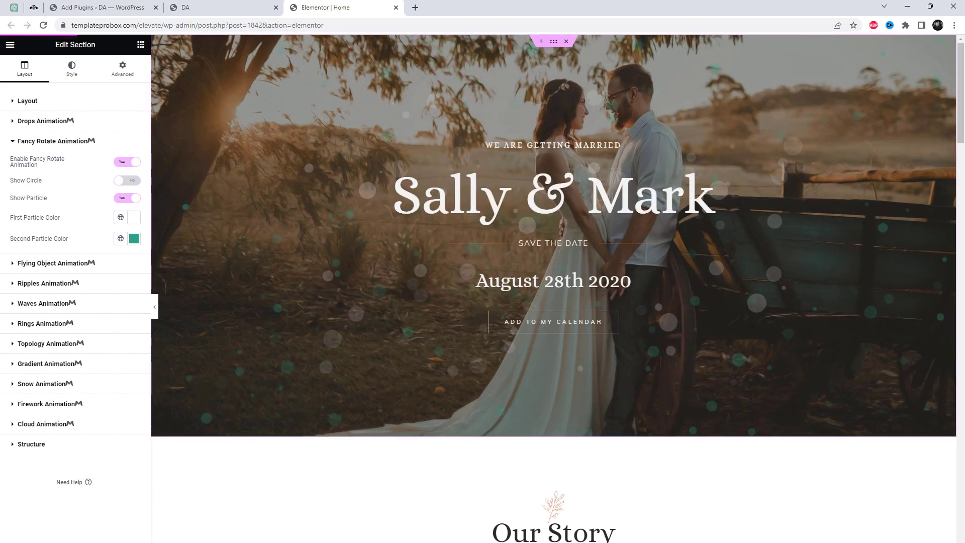
- Reload the live wedding page and check the particle animation in its hero section
click(217, 5)
right_click(403, 95)
click(432, 125)
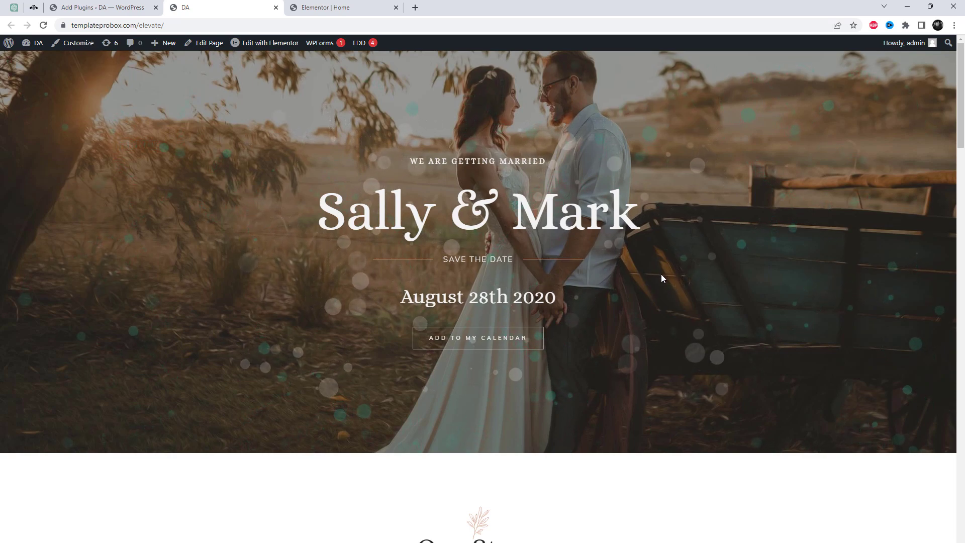
scroll(661, 281, down, 3)
scroll(660, 281, up, 3)
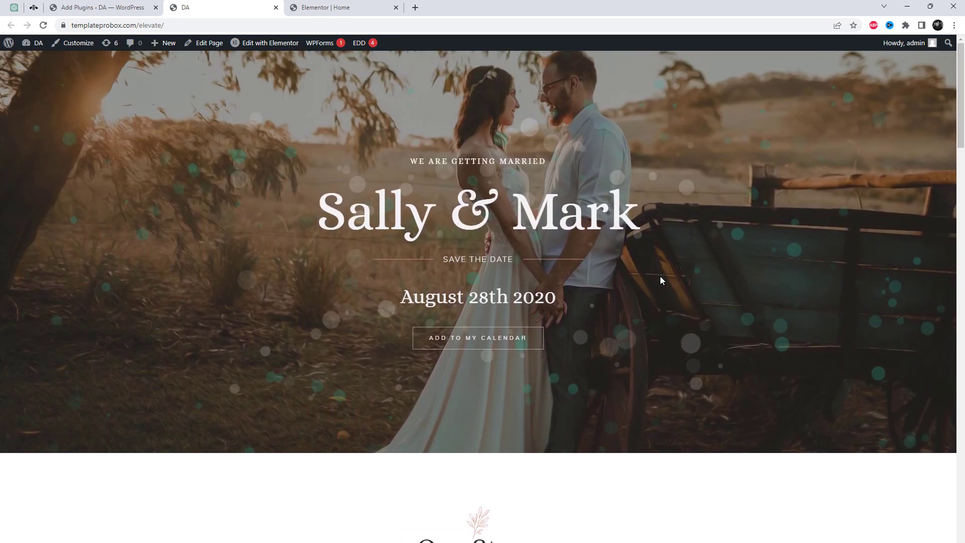
- Return to the Elementor editor and enable the Flying Object Animation on the Our Story section
click(333, 8)
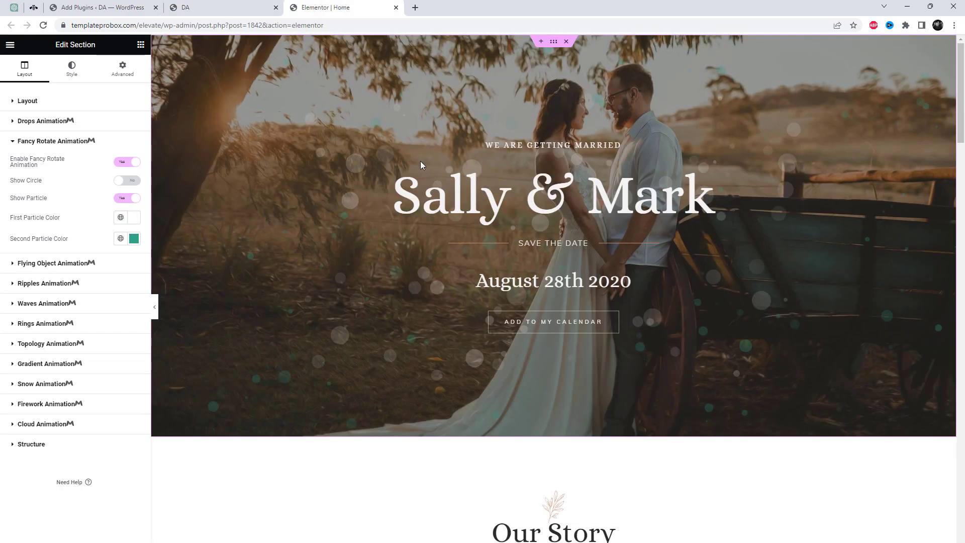
scroll(527, 286, down, 2)
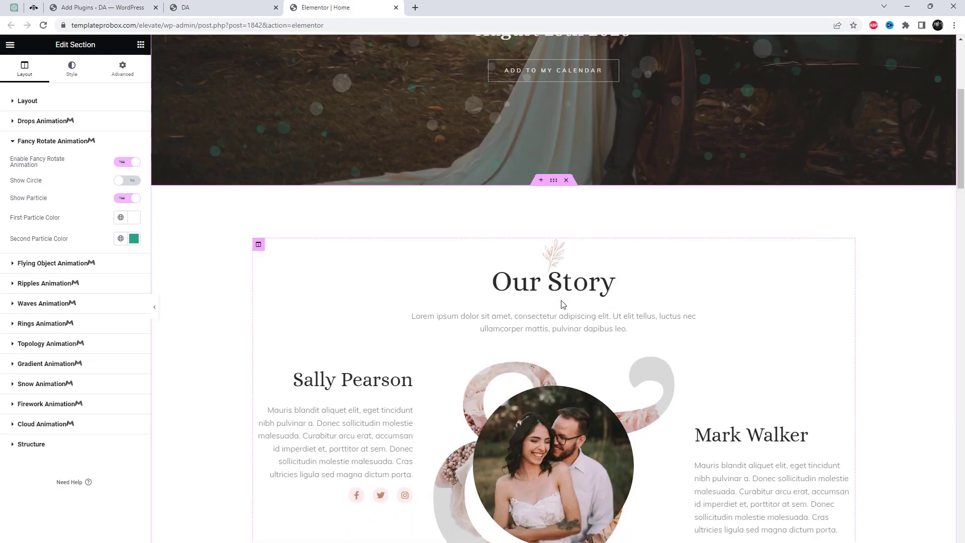
click(552, 181)
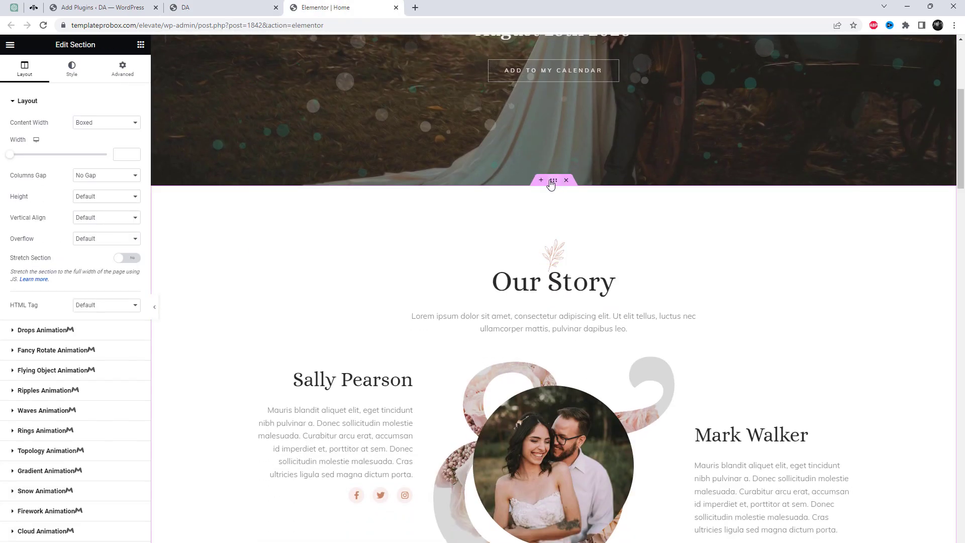
click(111, 377)
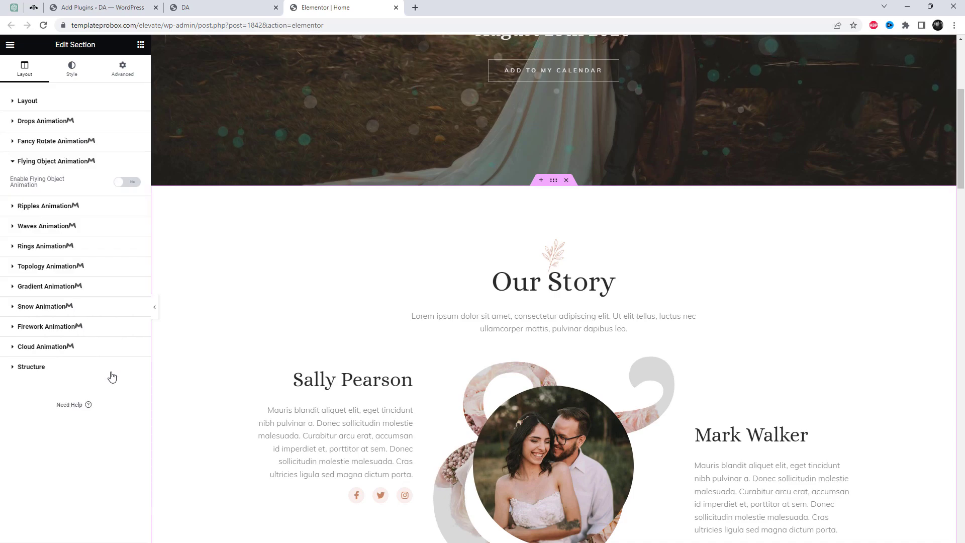
click(133, 182)
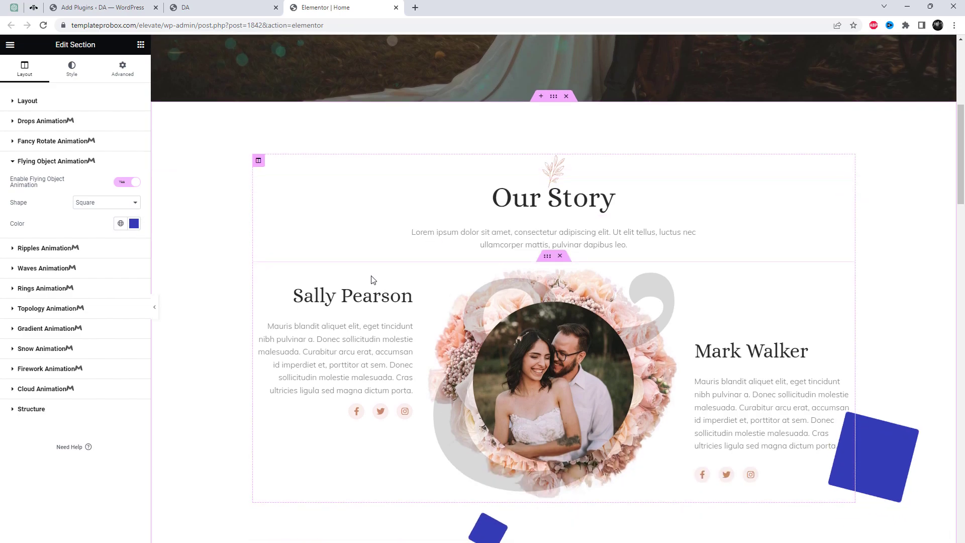
- Recolor the flying objects with a dark olive shade sampled from the couple's photo in the Our Story section
click(134, 224)
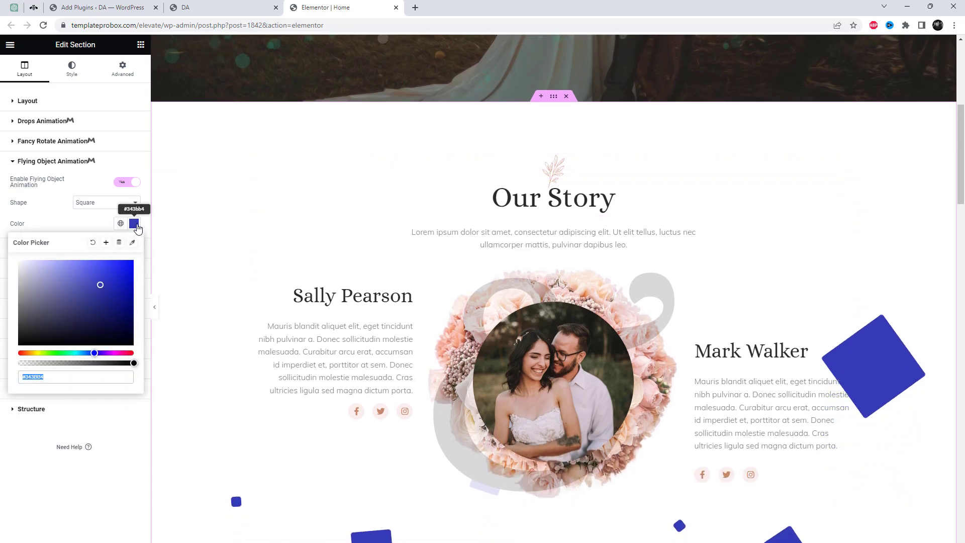
click(132, 242)
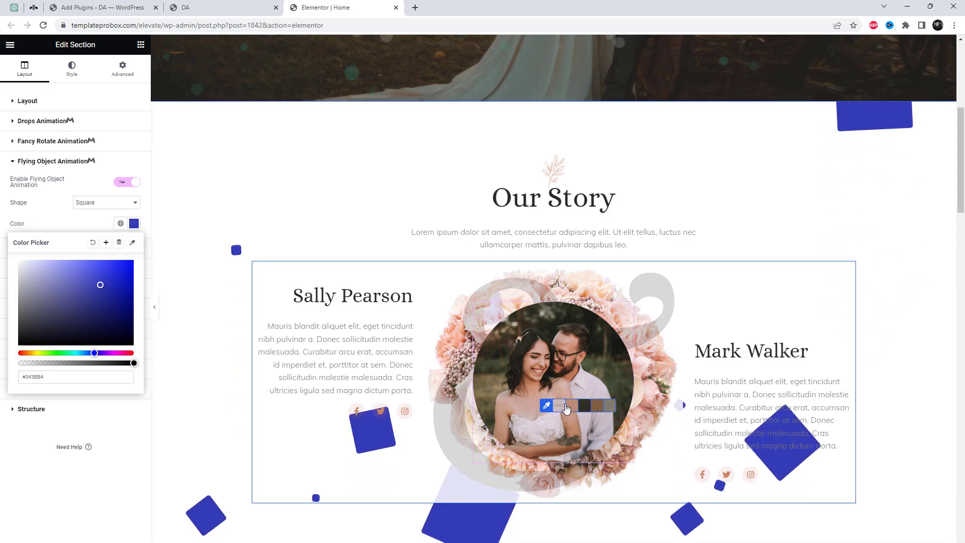
click(575, 407)
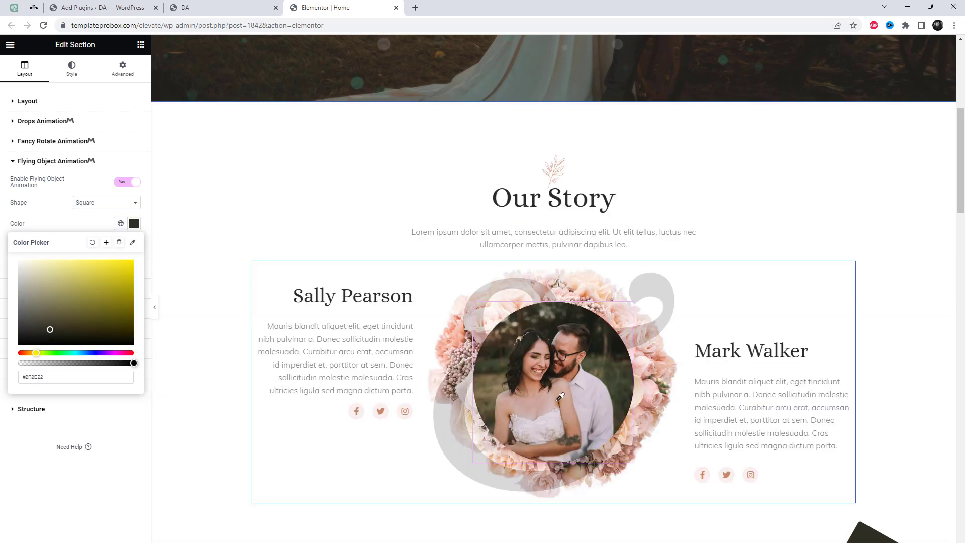
- Recolor the Our Story flying objects with a dusty pink sampled from the couple's photo
click(133, 243)
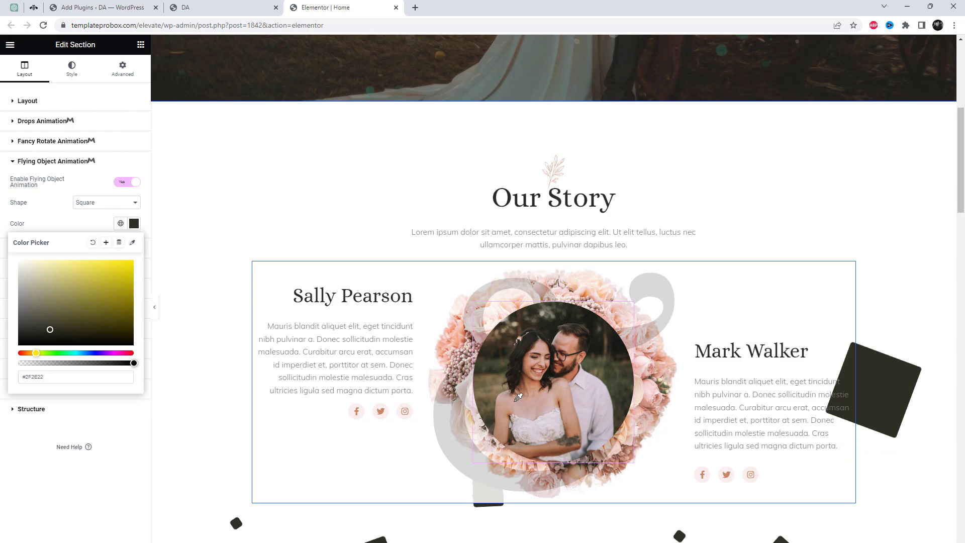
click(532, 409)
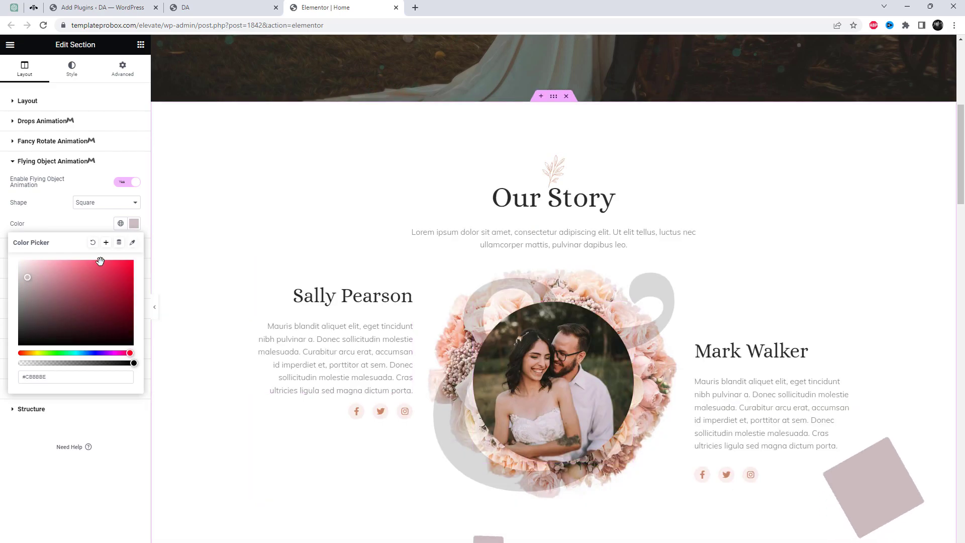
click(92, 224)
- Change the Flying Object Animation's shape to Circle and look over the Our Story section
click(99, 202)
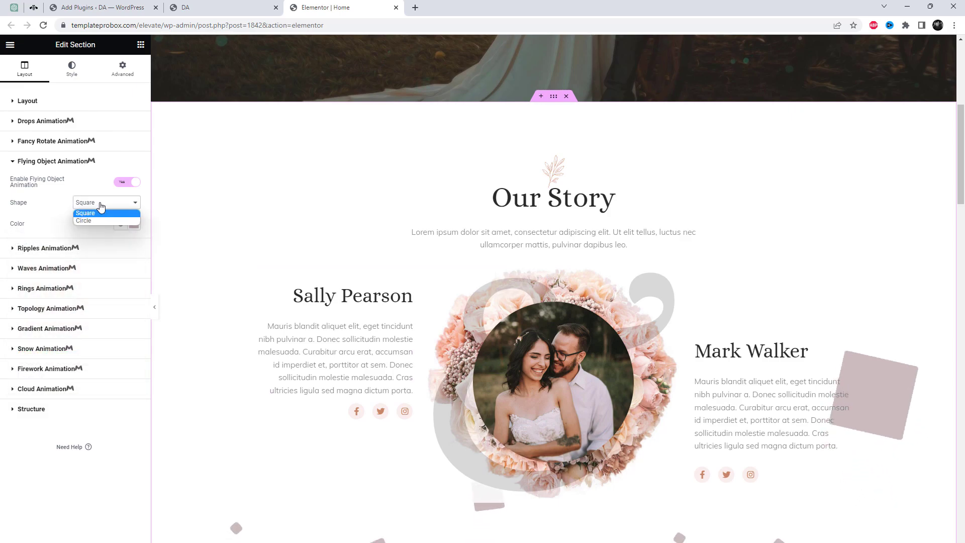
click(92, 223)
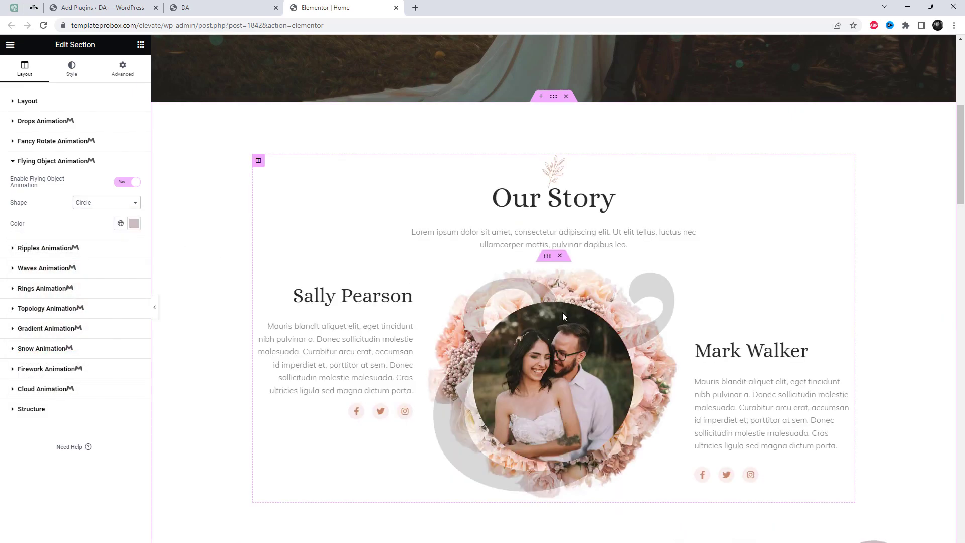
scroll(557, 403, down, 2)
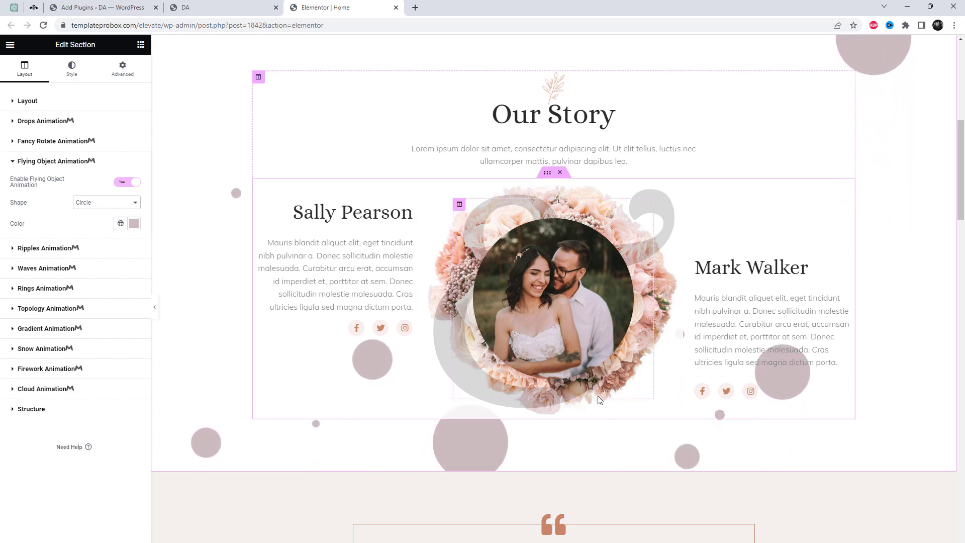
scroll(578, 396, down, 2)
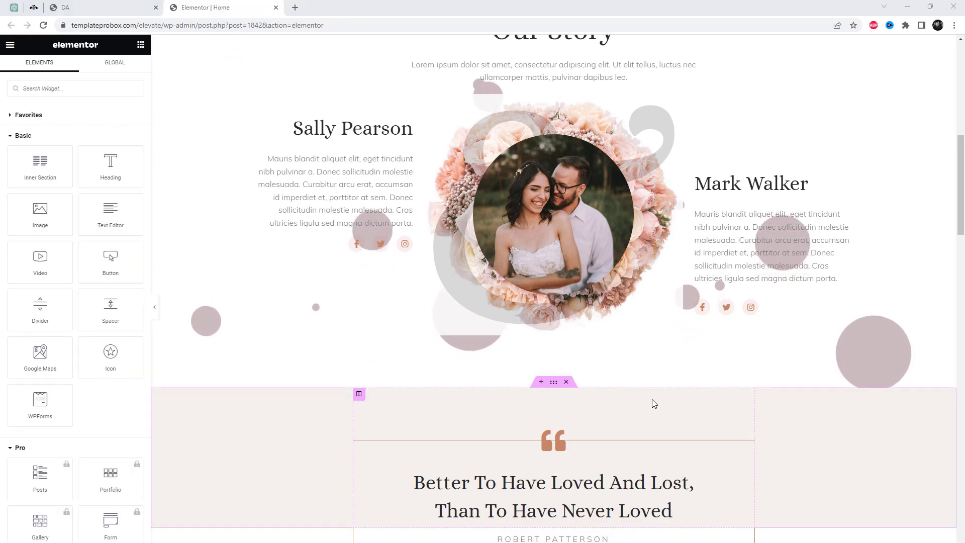
- Open the Event Attractions section for editing and enable its Topology Animation
scroll(653, 402, down, 10)
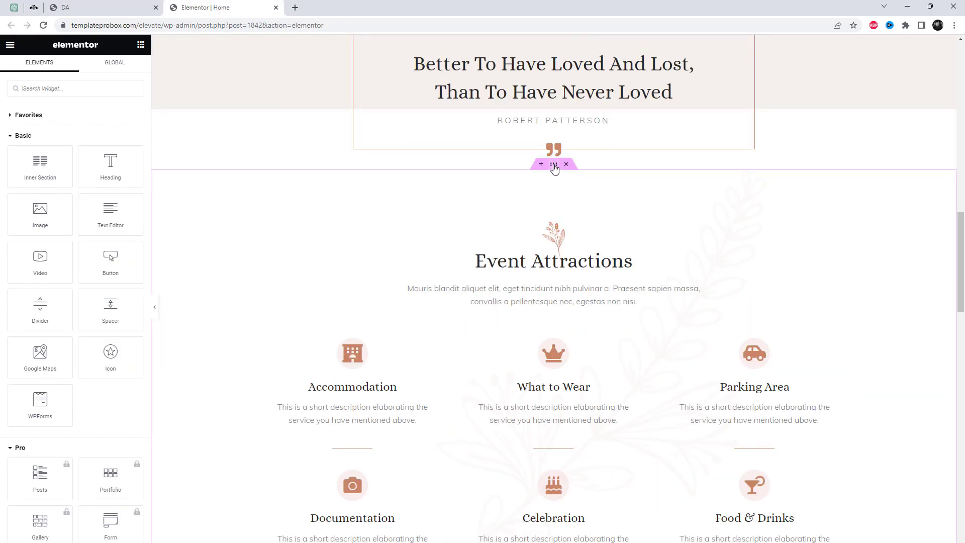
click(554, 164)
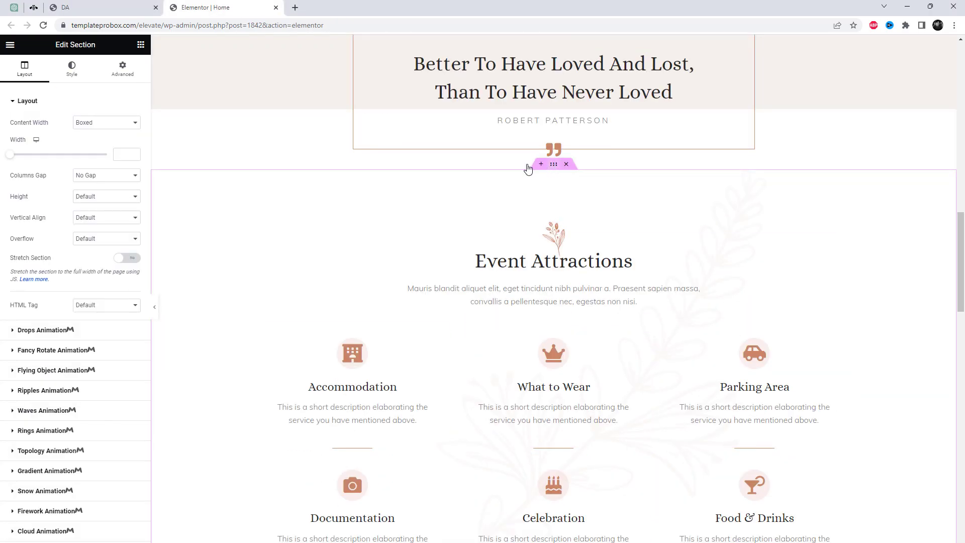
click(103, 456)
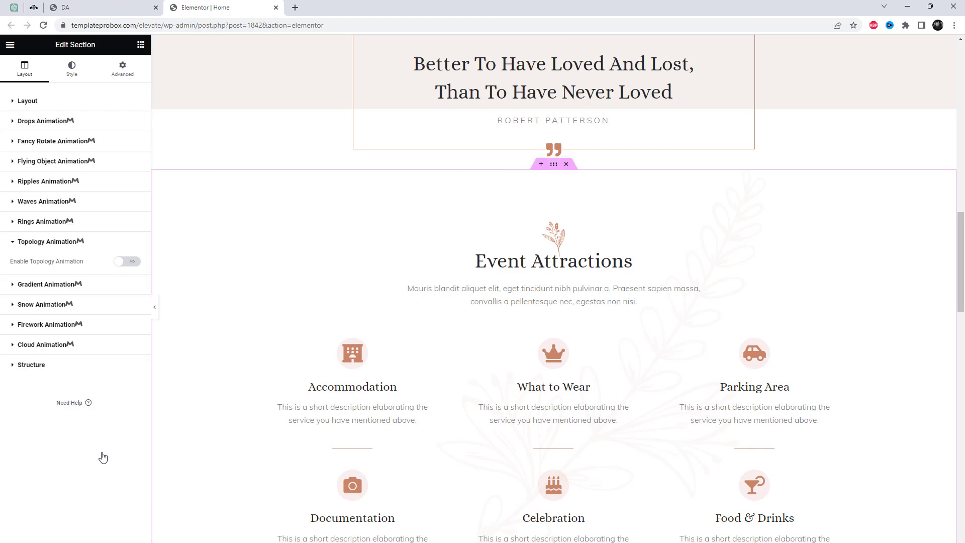
click(130, 262)
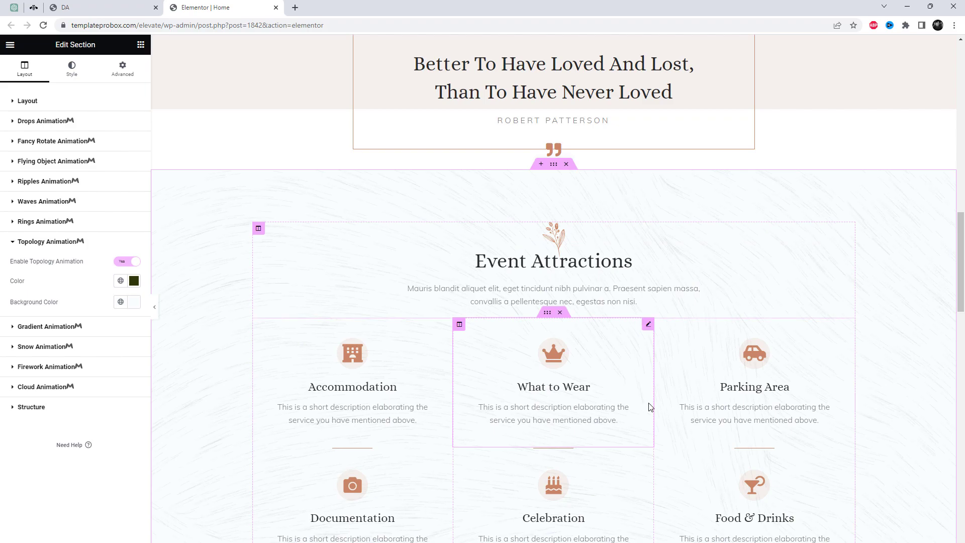
scroll(651, 407, down, 2)
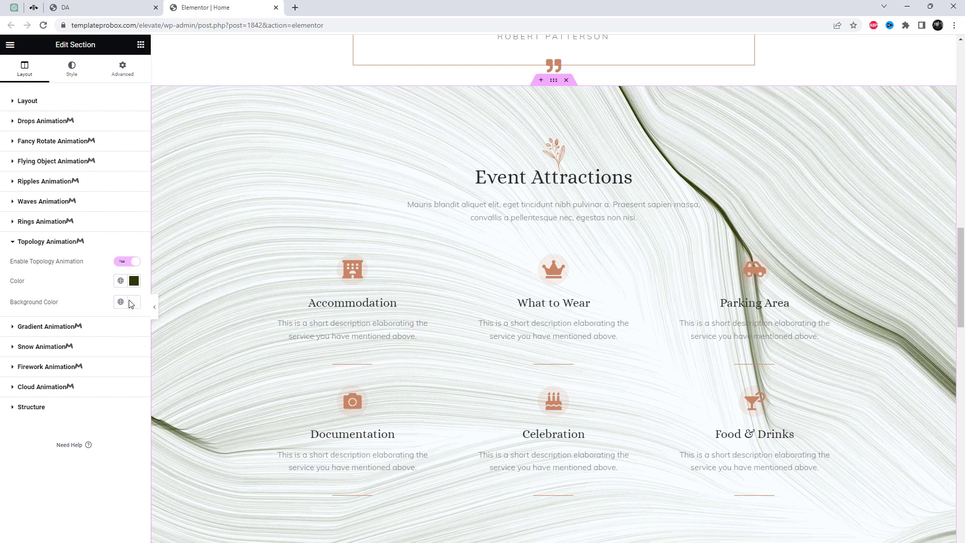
- Set the Topology Animation's line color to bright lime (#CAF029)
click(135, 282)
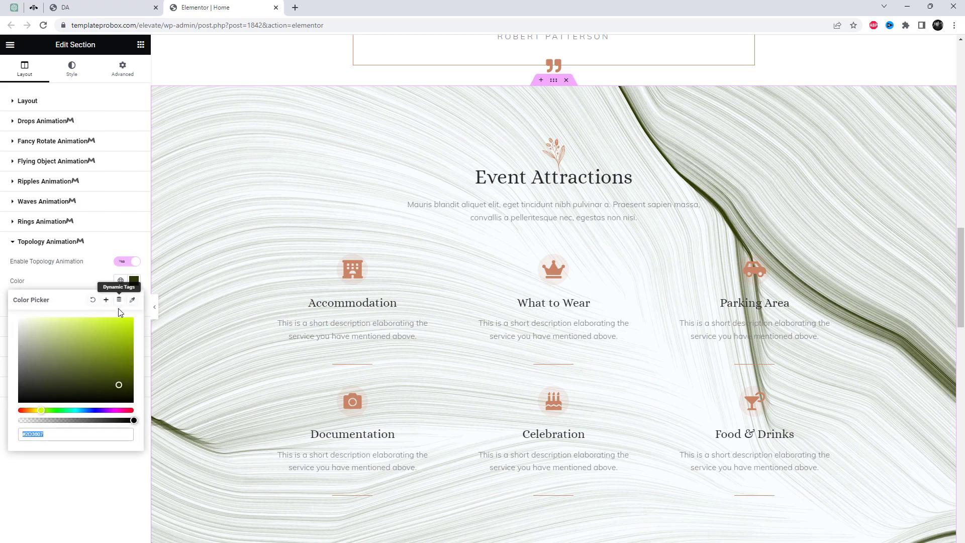
click(115, 321)
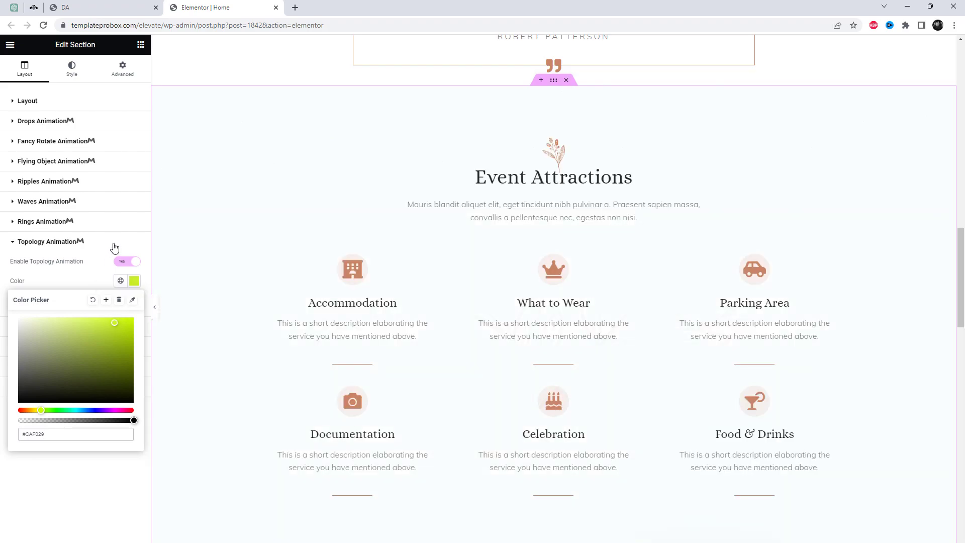
click(115, 247)
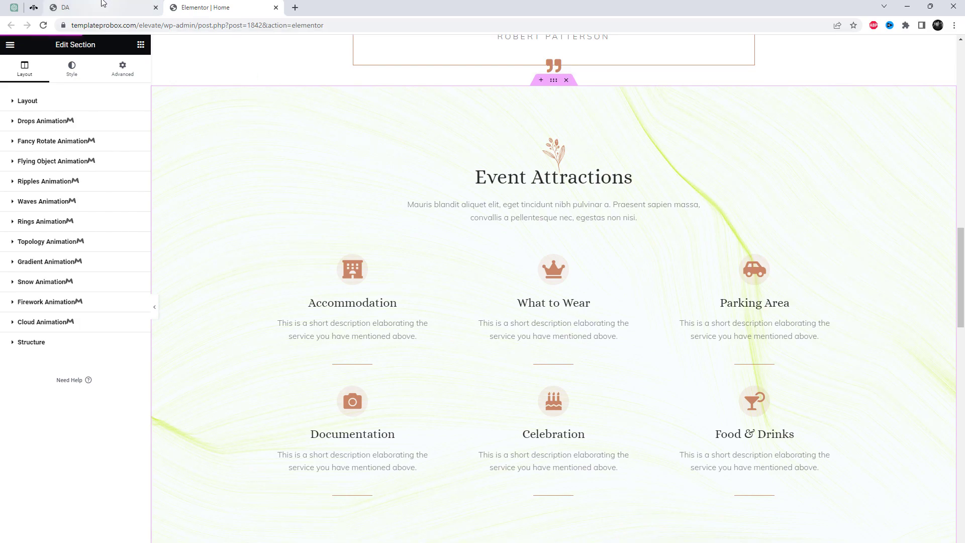
- Switch to the live wedding page, reload it and check the topology background behind Event Attractions
drag(102, 4, 221, 7)
right_click(318, 145)
click(347, 174)
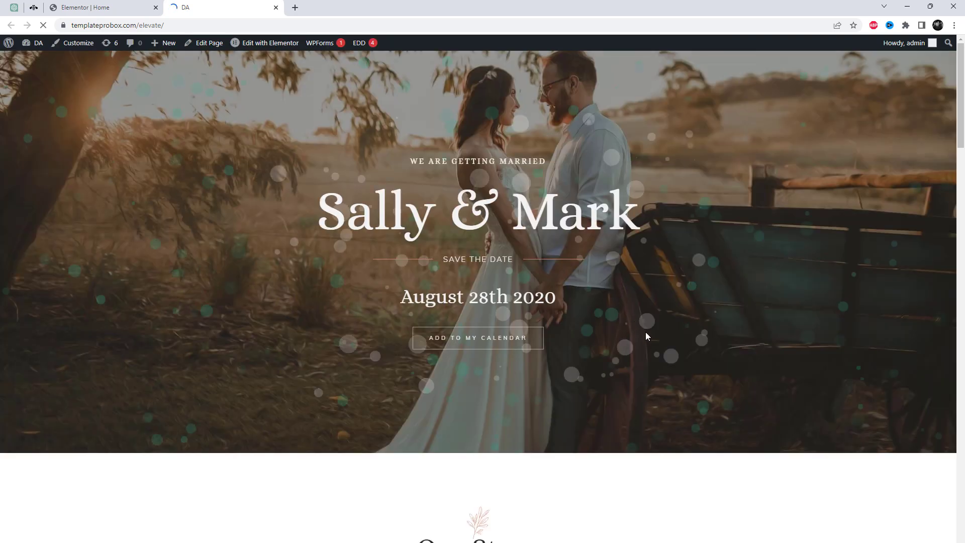
scroll(648, 335, up, 2)
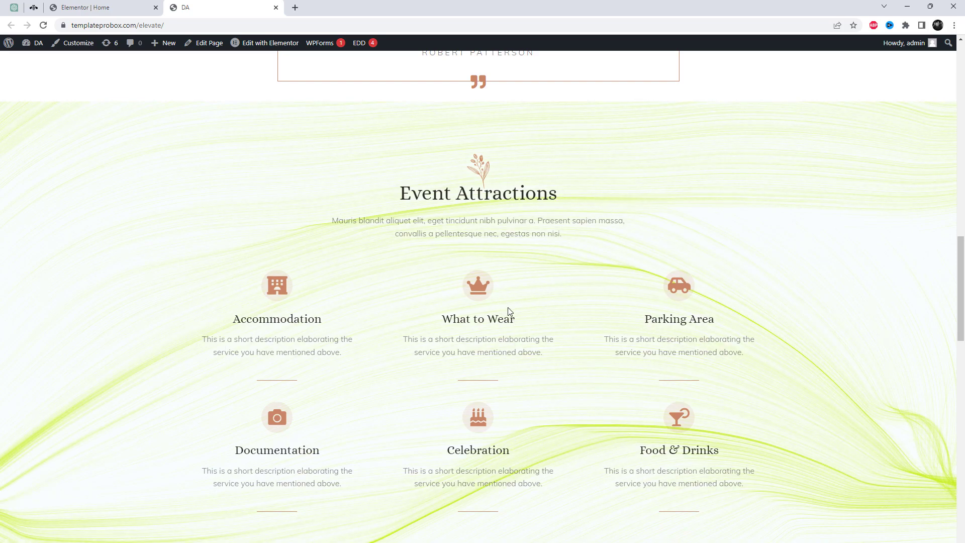
scroll(563, 320, down, 2)
scroll(563, 319, up, 2)
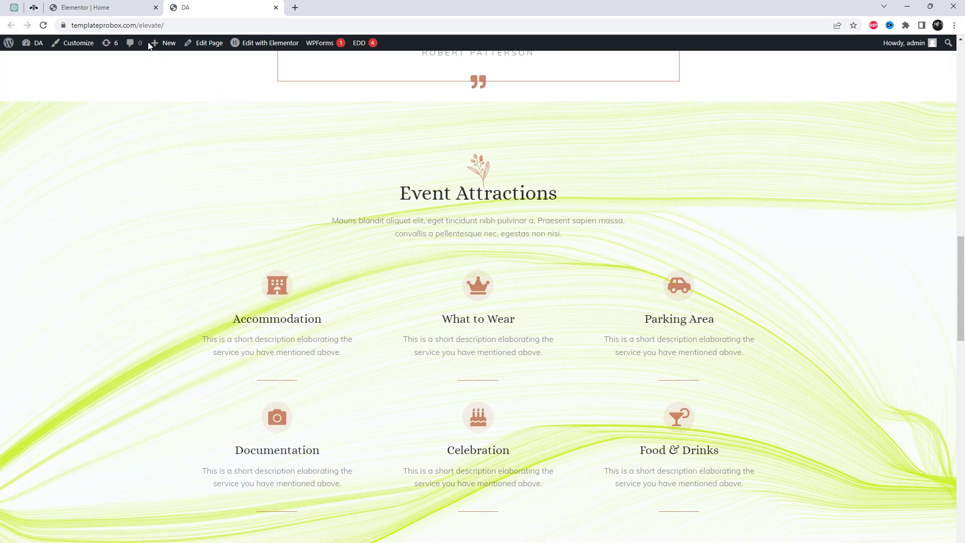
- Return to the Elementor editor and turn off the Topology Animation on the Event Attractions section
click(121, 6)
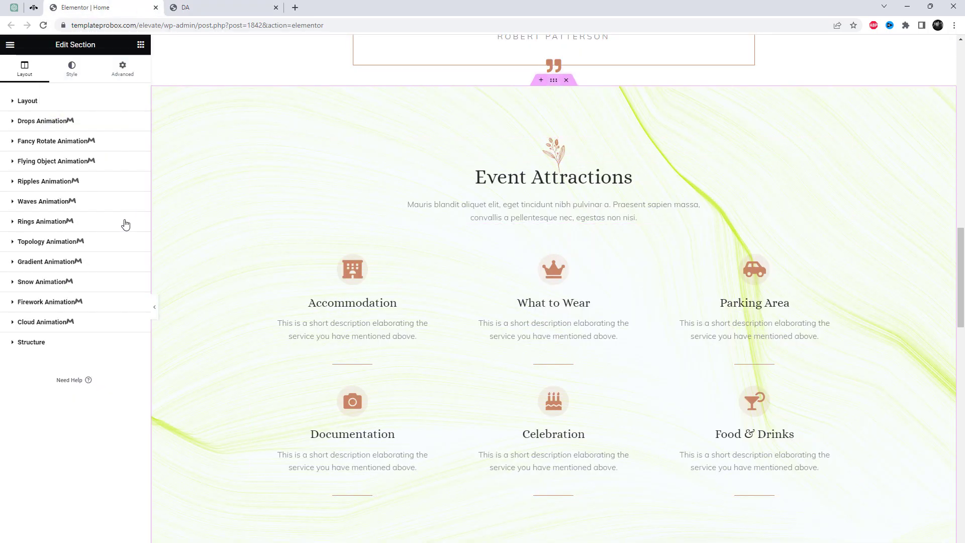
click(98, 246)
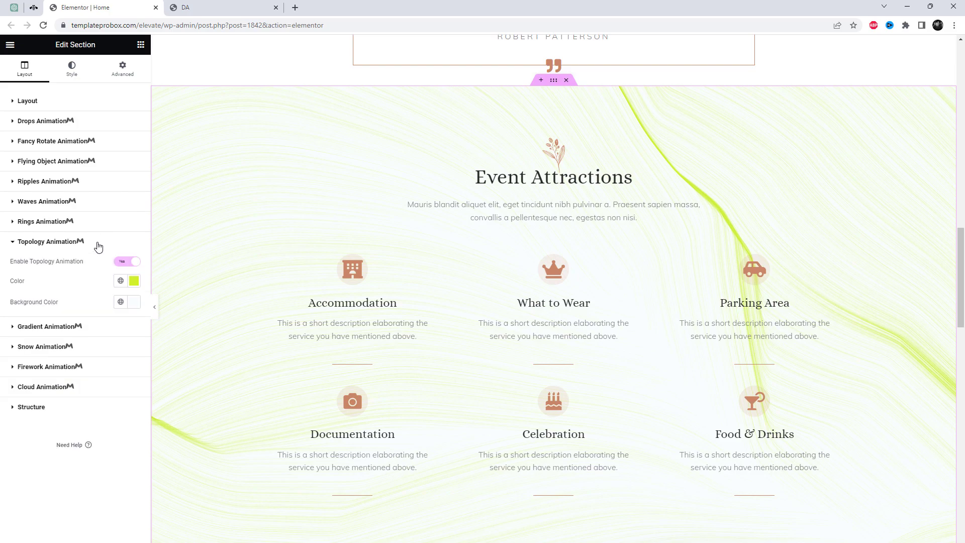
click(122, 262)
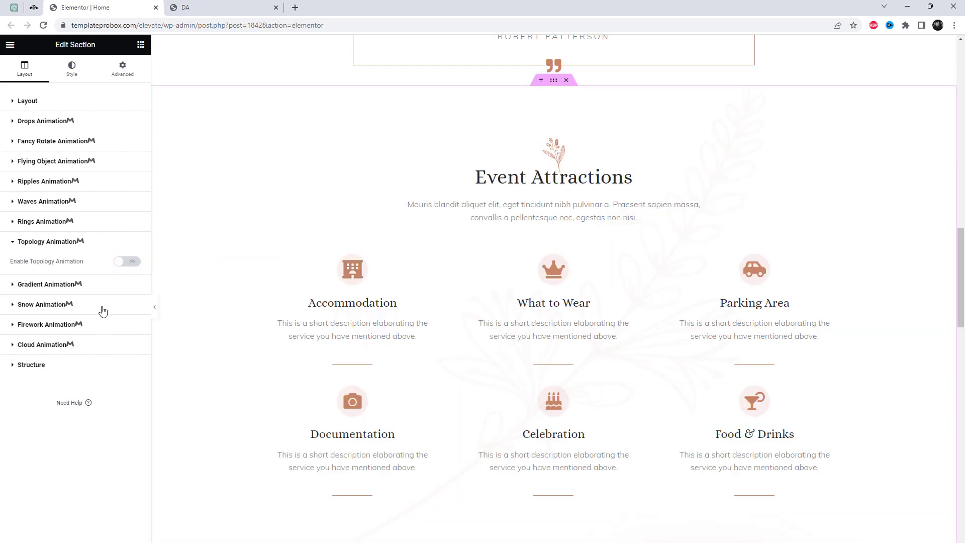
- Enable the Snow Animation on the Event Attractions section and set the snowflake size to 20
click(129, 303)
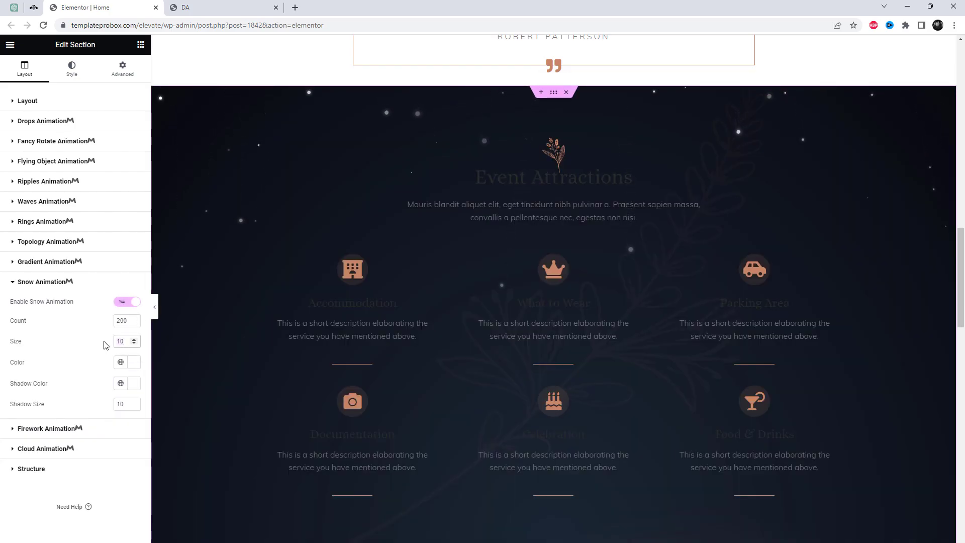
text(20)
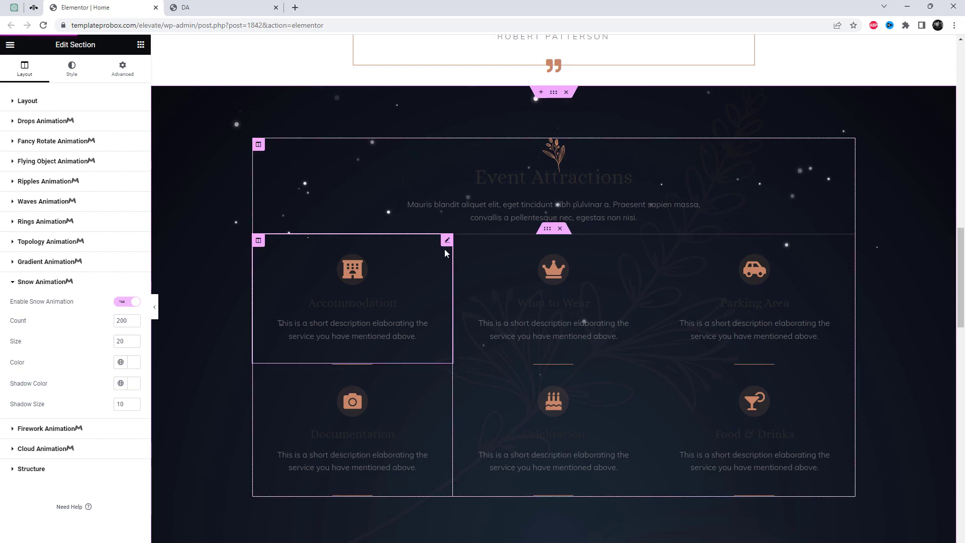
scroll(634, 294, down, 3)
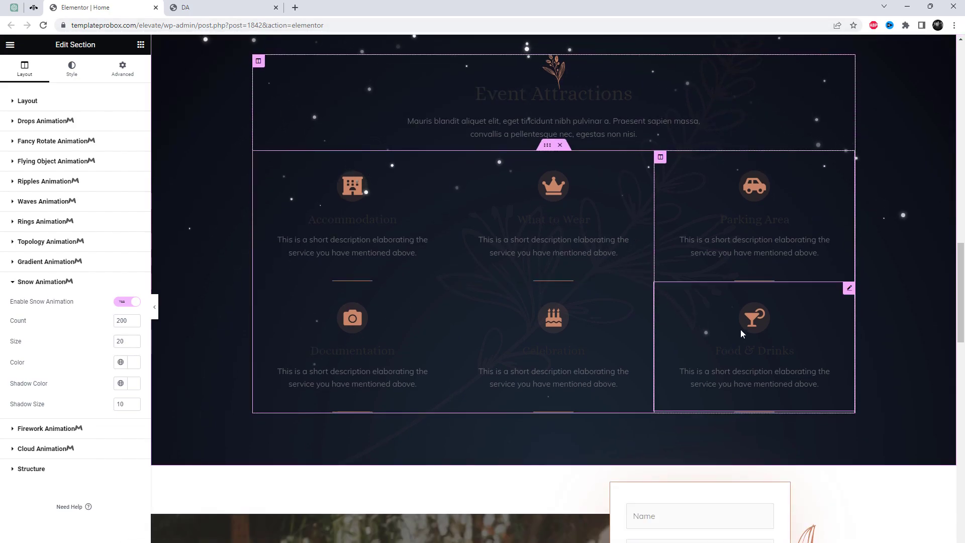
scroll(741, 329, up, 3)
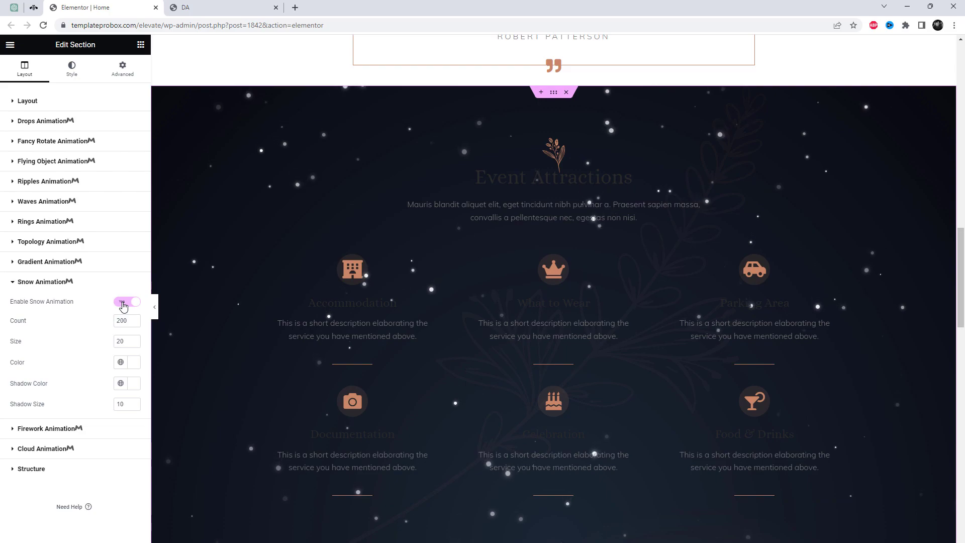
- Reload the live wedding page and check the falling snow across the Event Attractions section
click(217, 14)
click(220, 24)
key(Return)
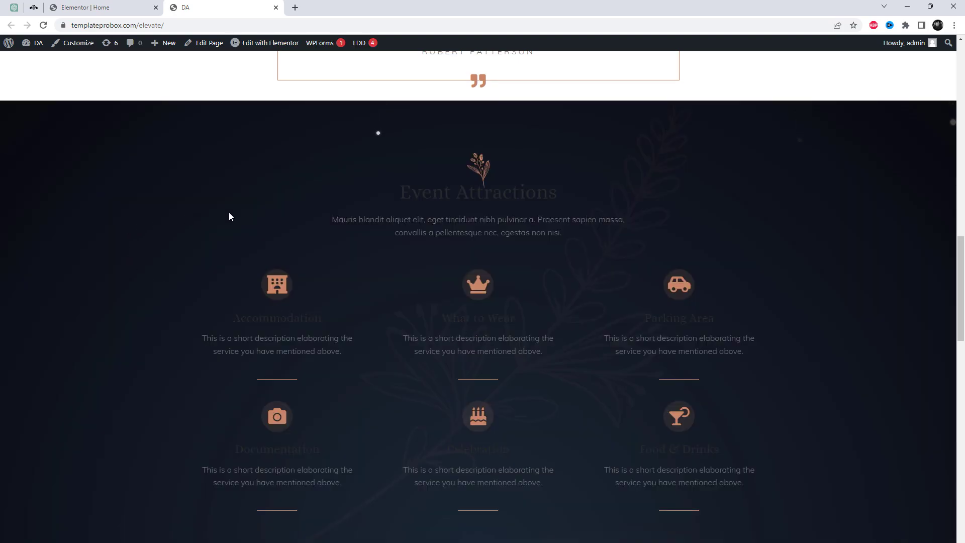
scroll(579, 277, down, 2)
scroll(579, 277, up, 2)
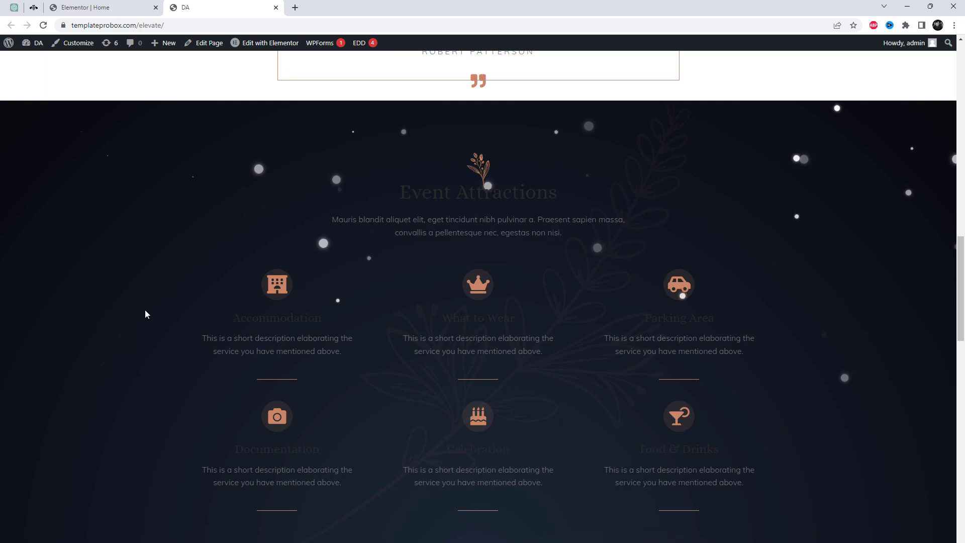
scroll(813, 336, down, 2)
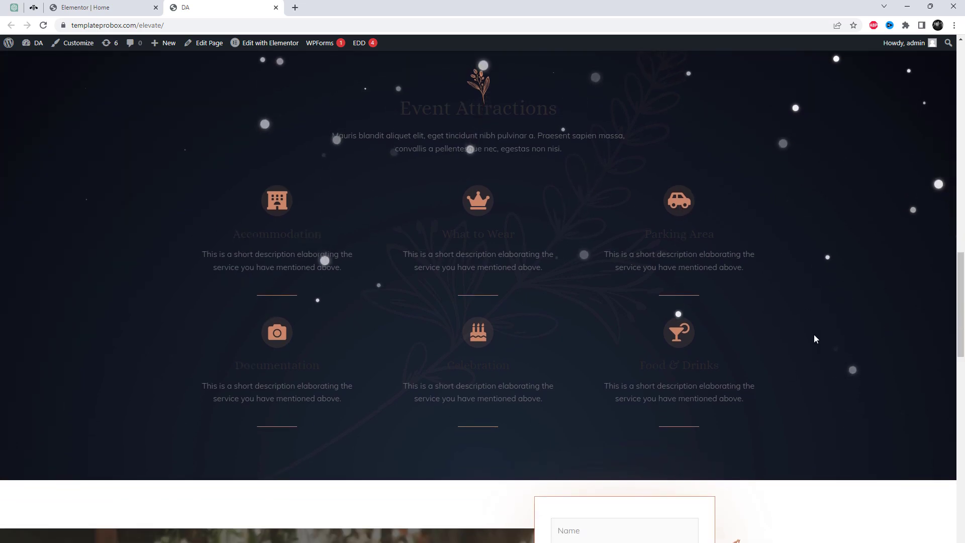
scroll(809, 338, up, 2)
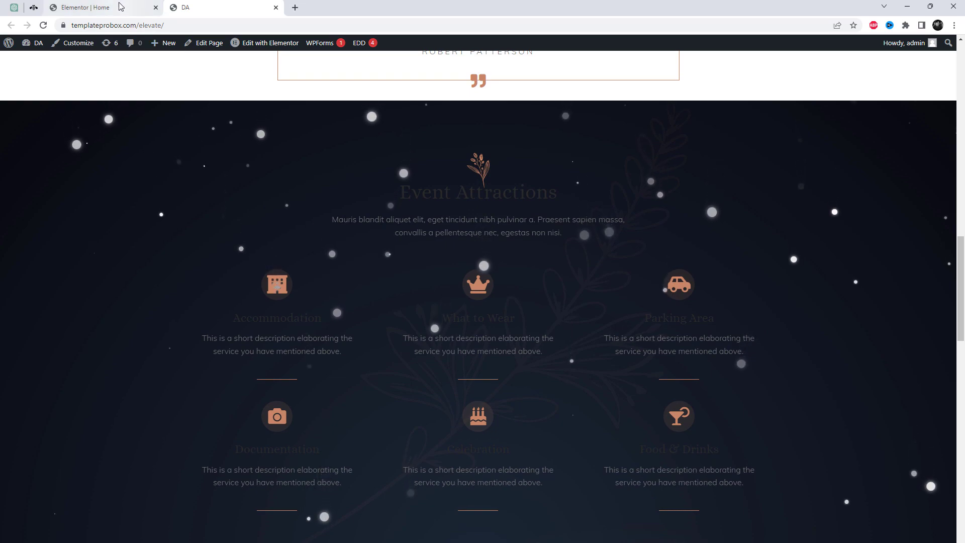
- Go back to the Elementor editor and disable the Snow Animation on the Event Attractions section
mouse_move(121, 6)
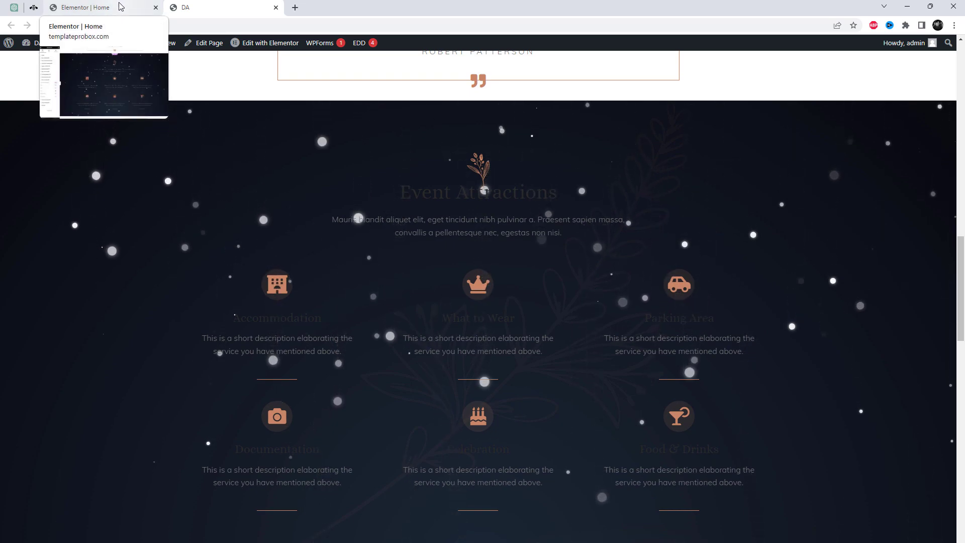
click(121, 6)
click(127, 302)
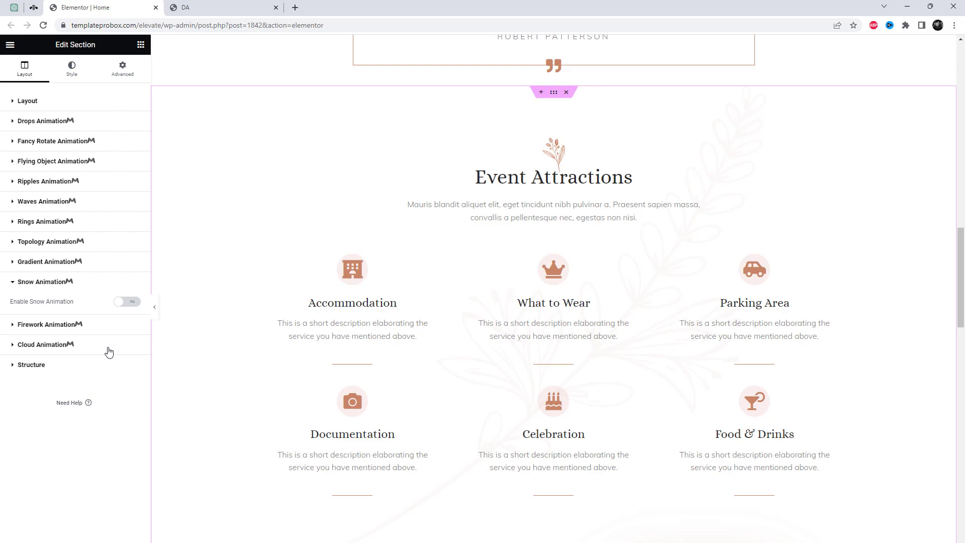
- Enable the Cloud Animation on the Event Attractions section and set its cloud color to white
click(133, 344)
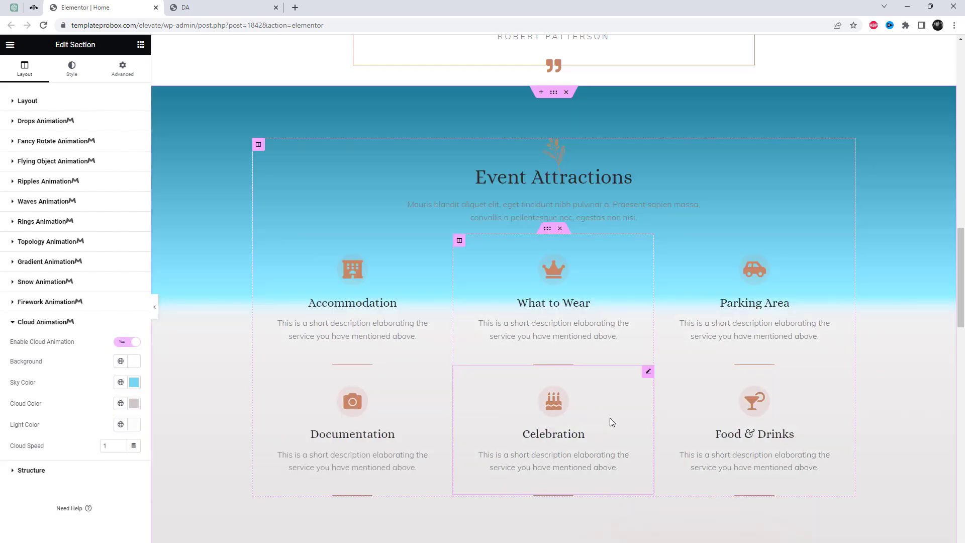
click(134, 405)
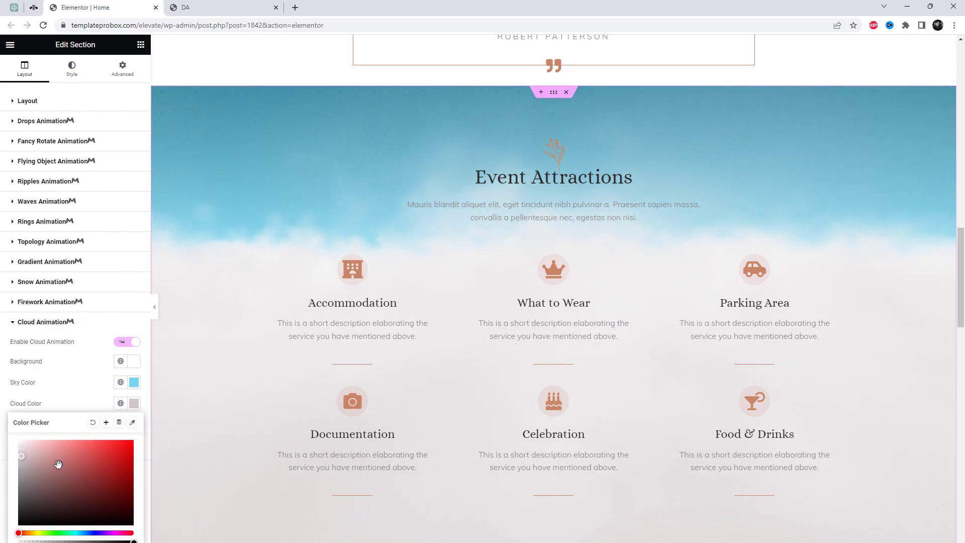
drag(76, 533, 83, 533)
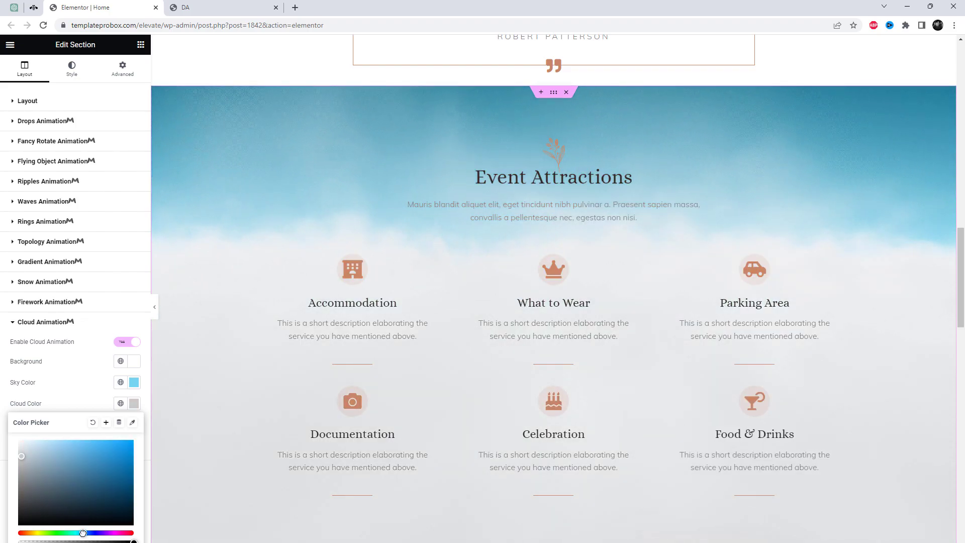
click(98, 474)
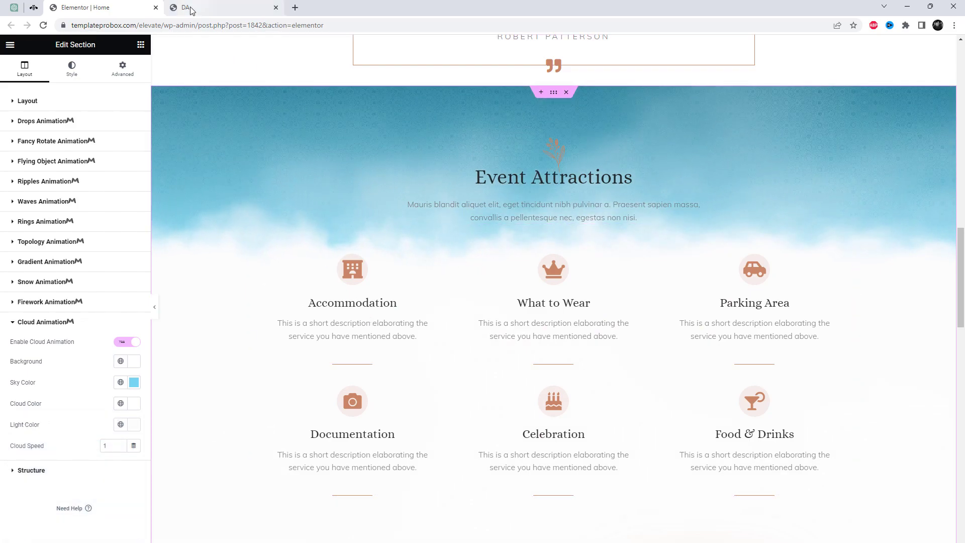
- Reload the live wedding page to check the cloud animation behind Event Attractions
click(222, 11)
click(226, 25)
key(Return)
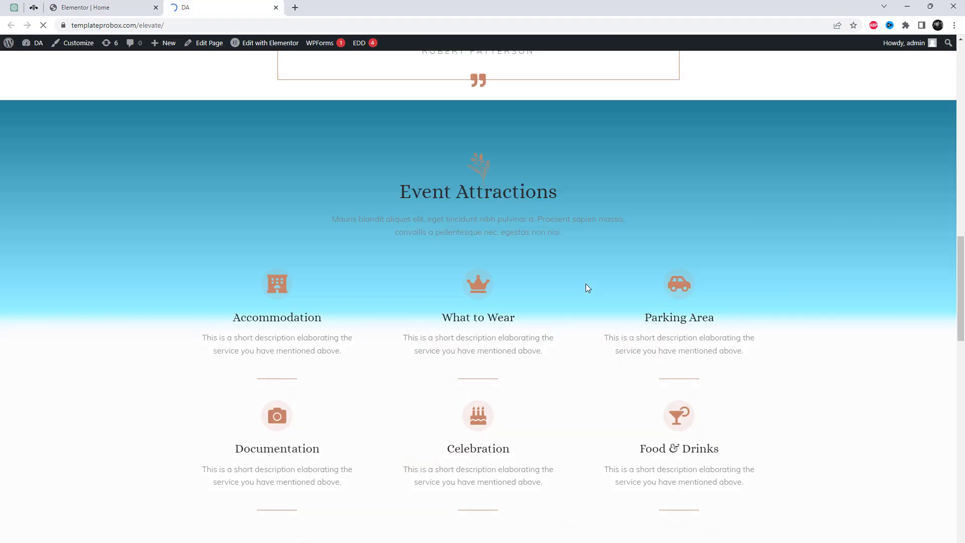
- Look over the moving clouds across the full Event Attractions section on the live wedding page
scroll(799, 352, down, 2)
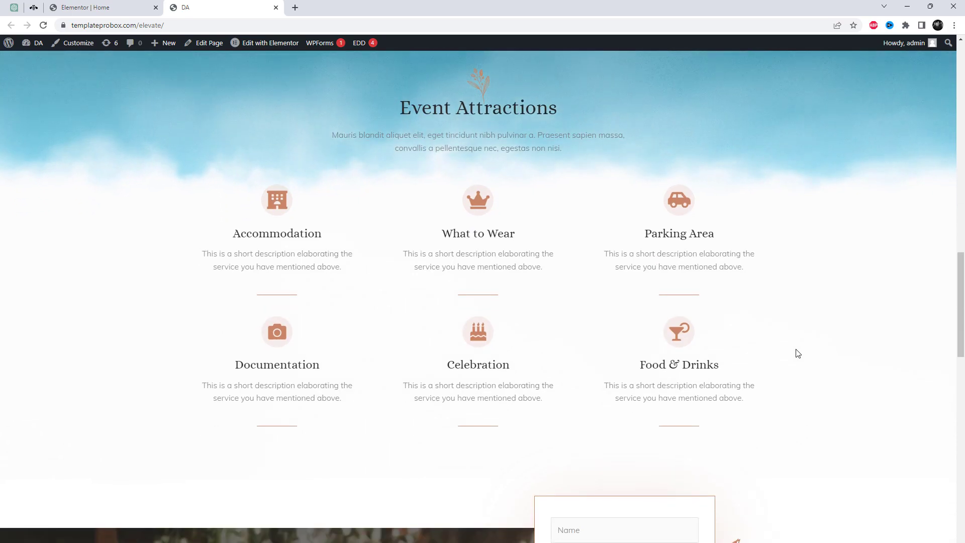
scroll(382, 255, up, 2)
drag(960, 294, 960, 304)
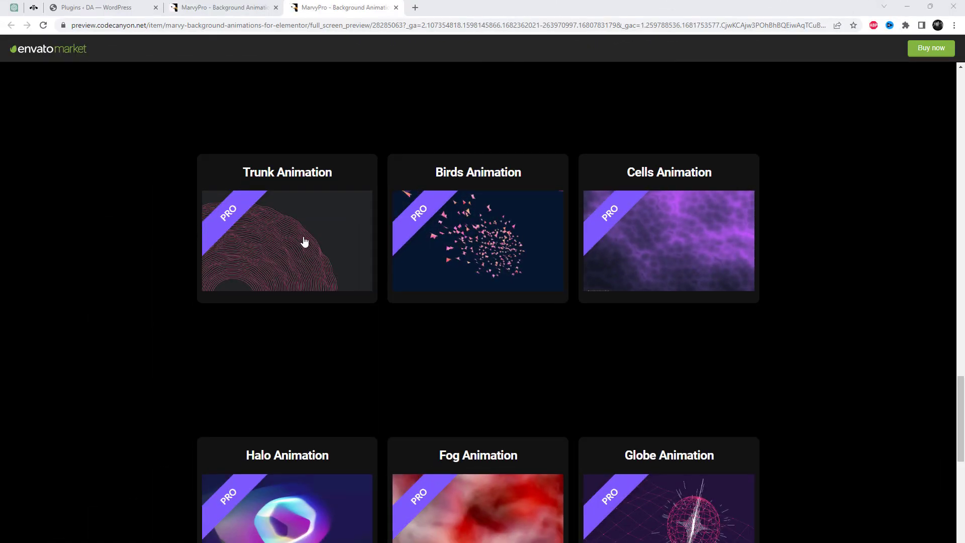
- On the CodeCanyon MarvyPro preview page, open the Trunk, Birds and Cells Animation demos in separate new tabs
right_click(304, 239)
click(323, 247)
right_click(454, 249)
click(493, 257)
right_click(603, 252)
click(621, 261)
- Open the Halo, Fog and Globe Animation demos in separate new tabs, keeping the preview page in view
scroll(489, 326, down, 5)
right_click(271, 285)
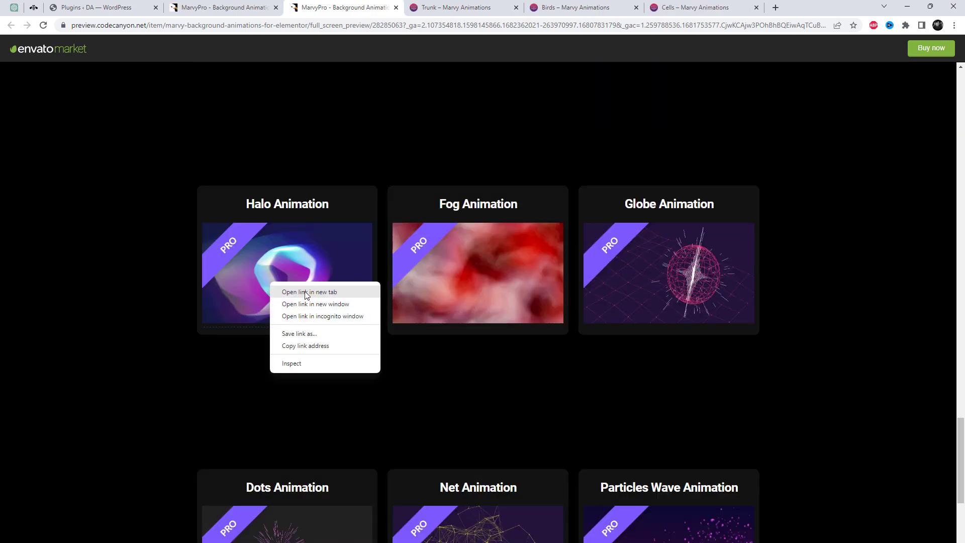
click(291, 290)
right_click(462, 283)
click(492, 290)
right_click(604, 291)
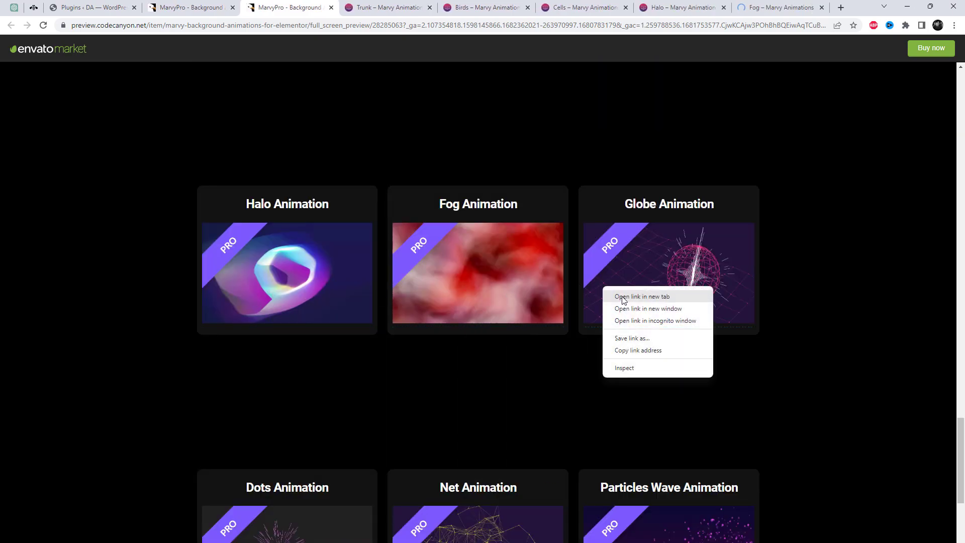
click(623, 297)
- Open the Dots, Net and Particles Wave Animation demos in separate new tabs
scroll(626, 319, down, 3)
right_click(296, 386)
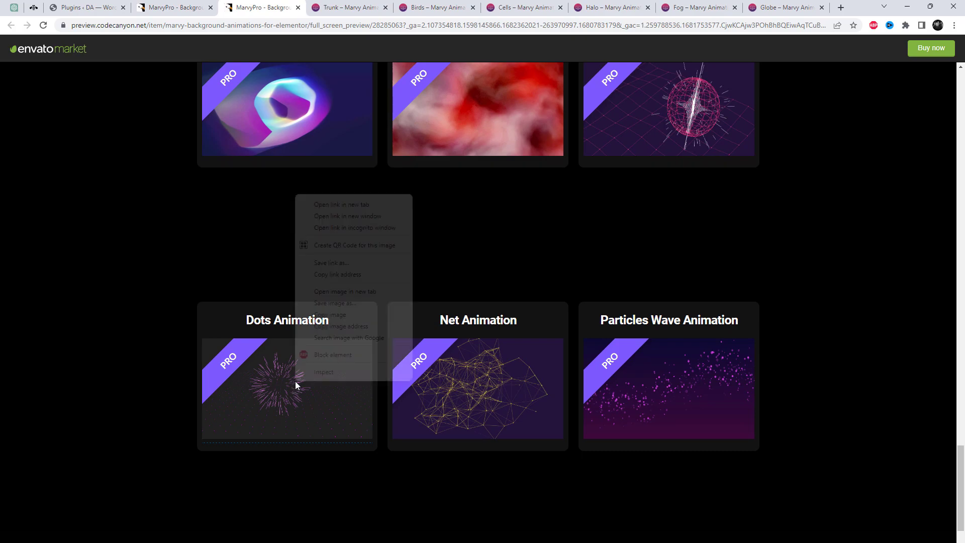
click(345, 210)
right_click(439, 358)
click(459, 366)
right_click(603, 372)
click(616, 381)
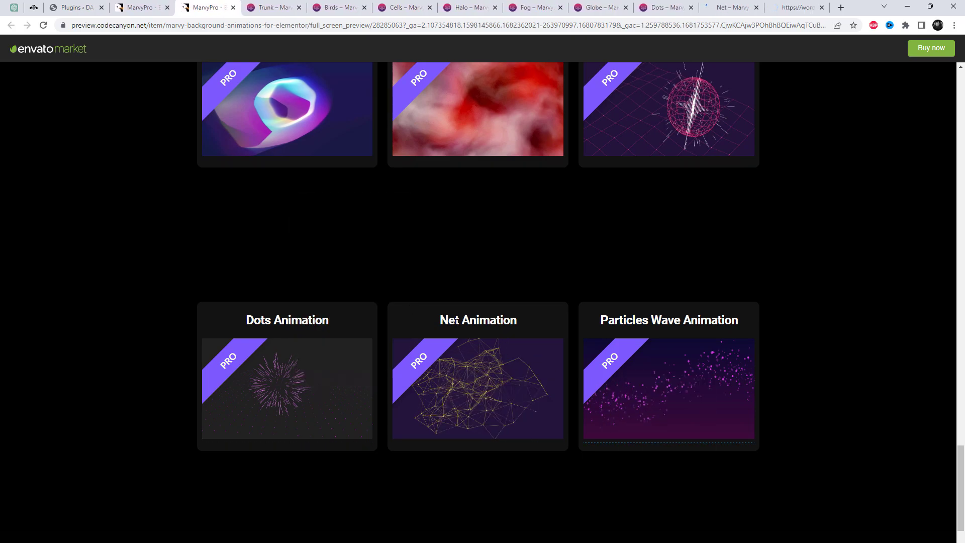
- Open the last two pro demos, Floating Heart Animation and Fluid Animation, in separate new tabs
scroll(803, 441, down, 4)
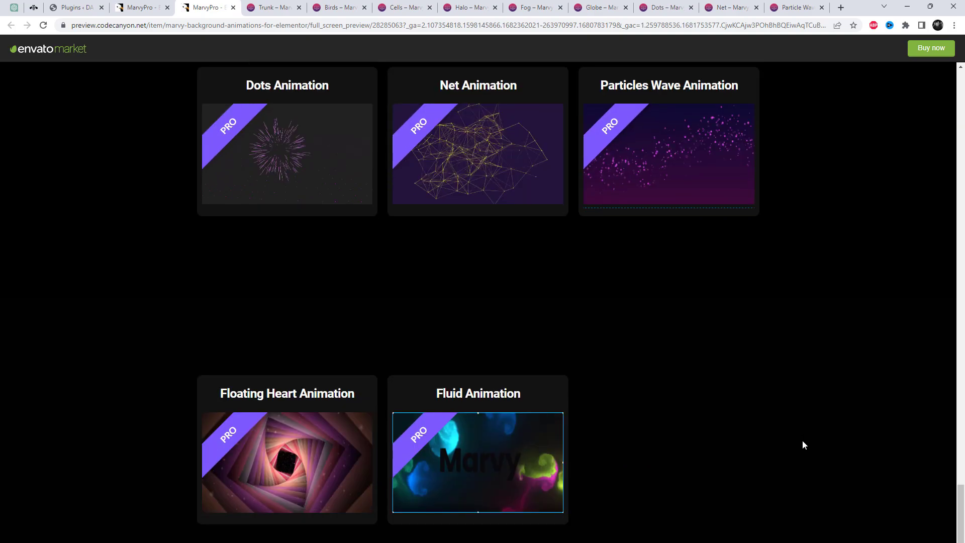
right_click(304, 454)
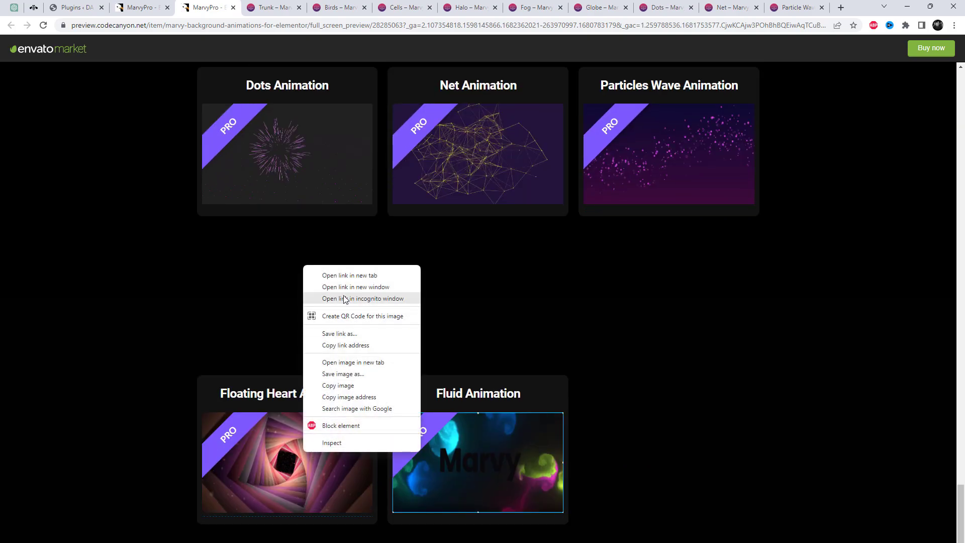
click(350, 275)
right_click(447, 420)
click(472, 430)
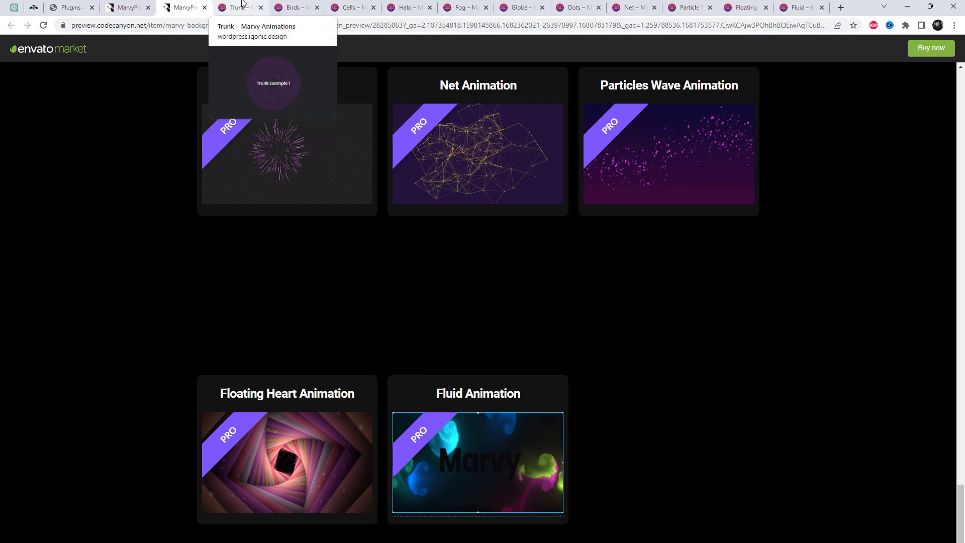
- View the opened Trunk, Birds, Cells, Halo and Fog animation demos one after another
click(242, 3)
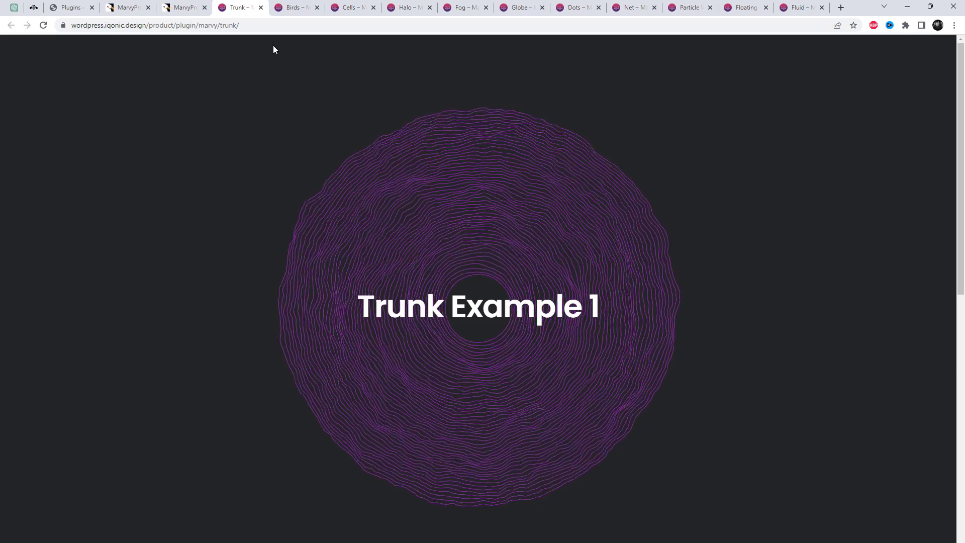
click(294, 9)
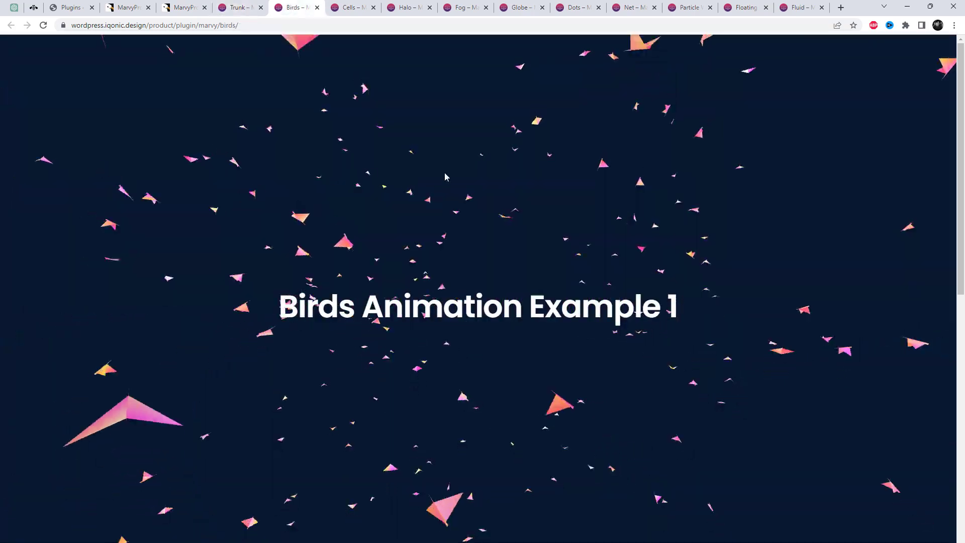
click(344, 4)
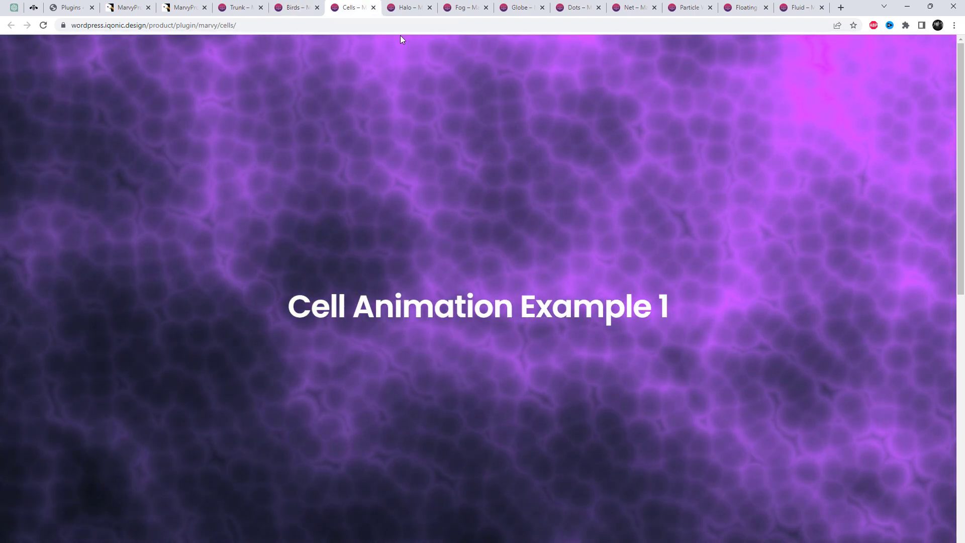
click(406, 9)
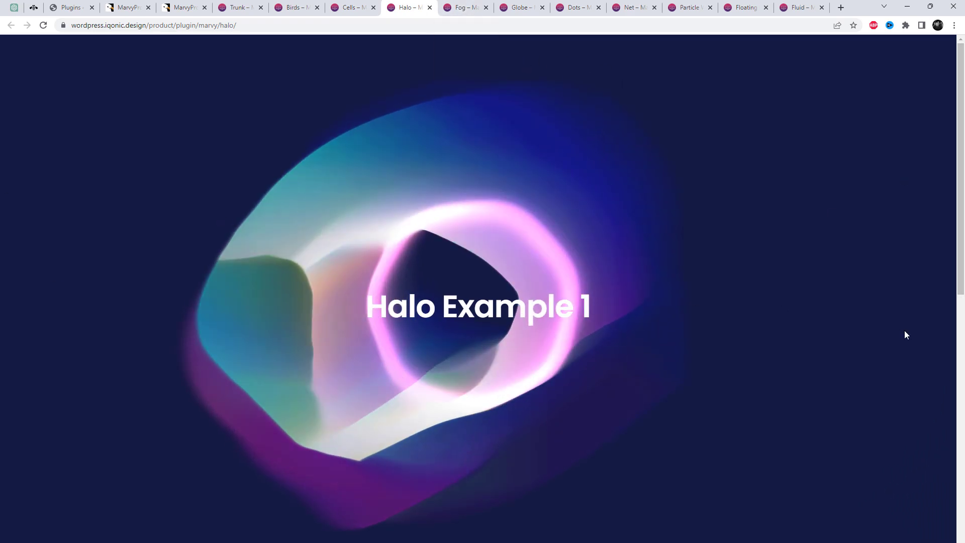
click(460, 8)
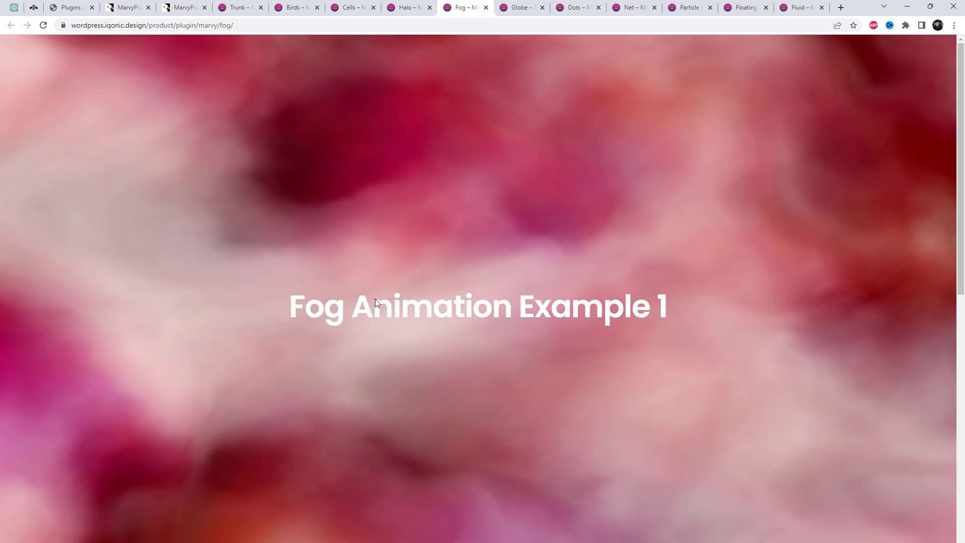
- View the remaining Globe, Dots, Net, Particles Wave, Floating Heart and Fluid animation demos in turn
key(ctrl+Tab)
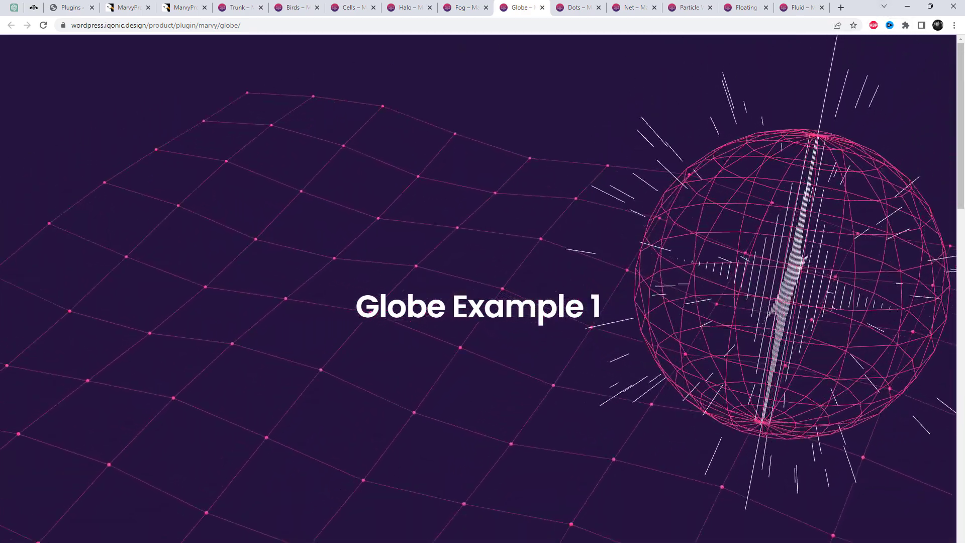
click(576, 7)
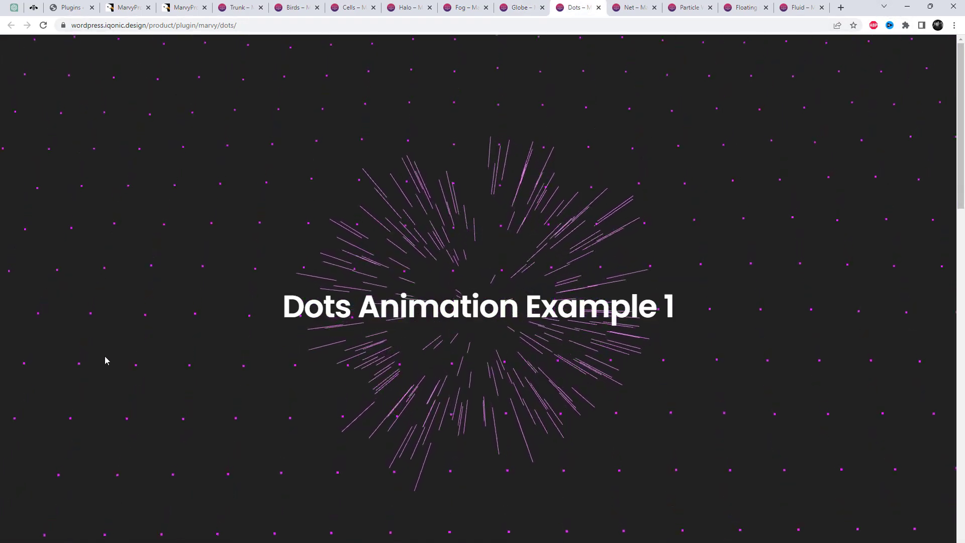
click(628, 6)
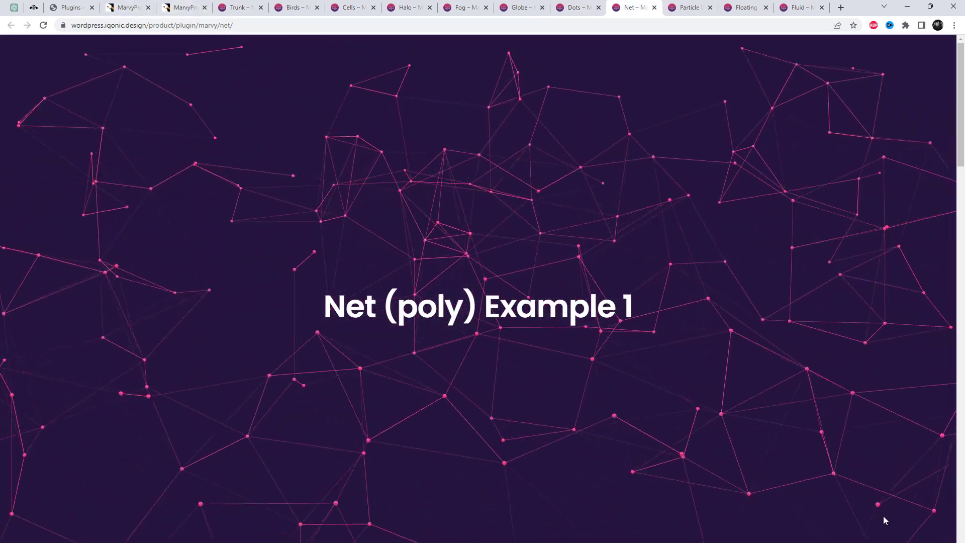
click(688, 7)
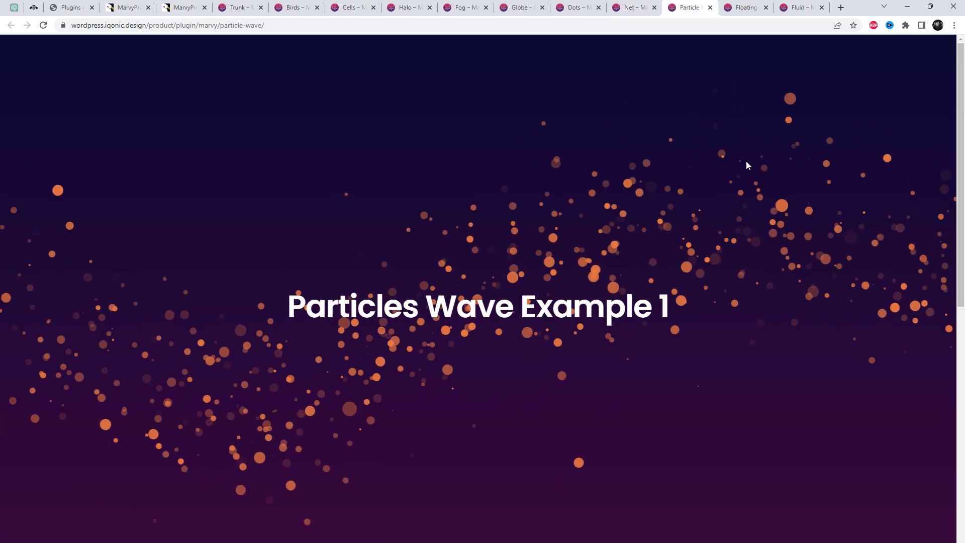
click(722, 6)
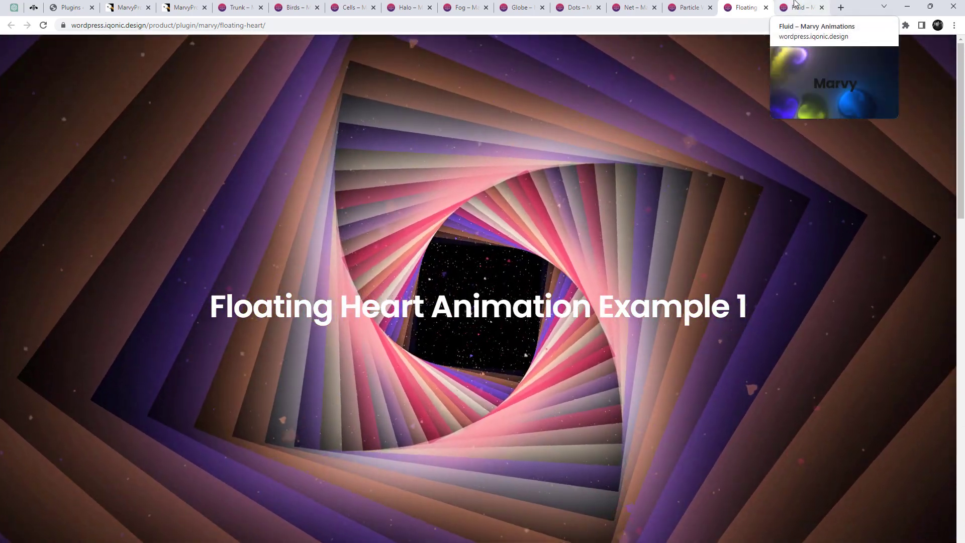
click(795, 4)
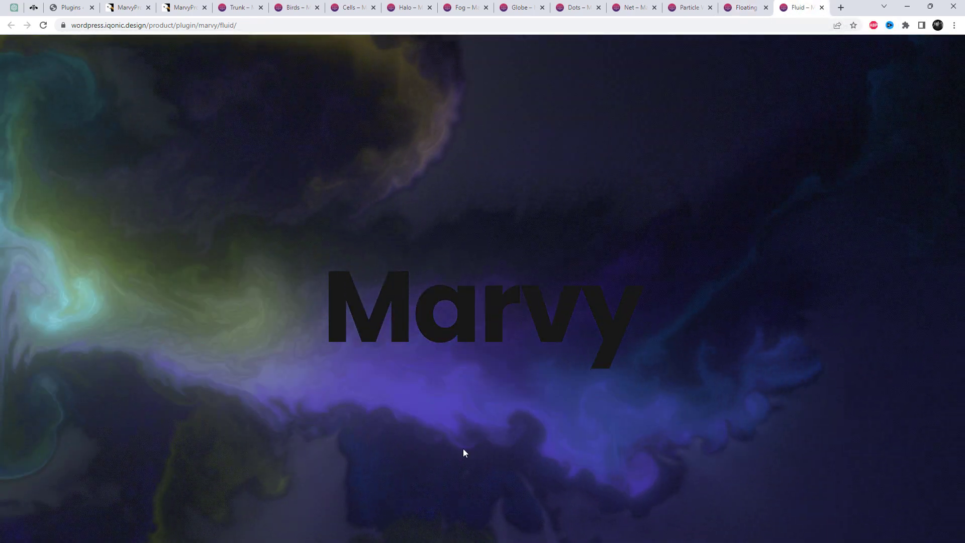